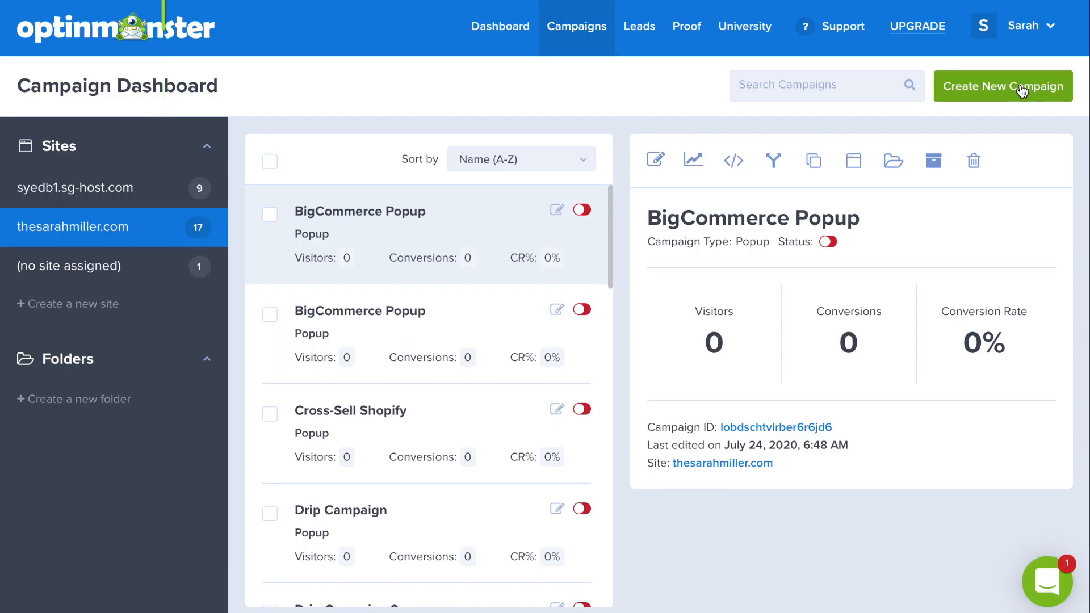
- Create a new Popup campaign from the Canvas template named Klaviyo Popup and start building it
click(1021, 85)
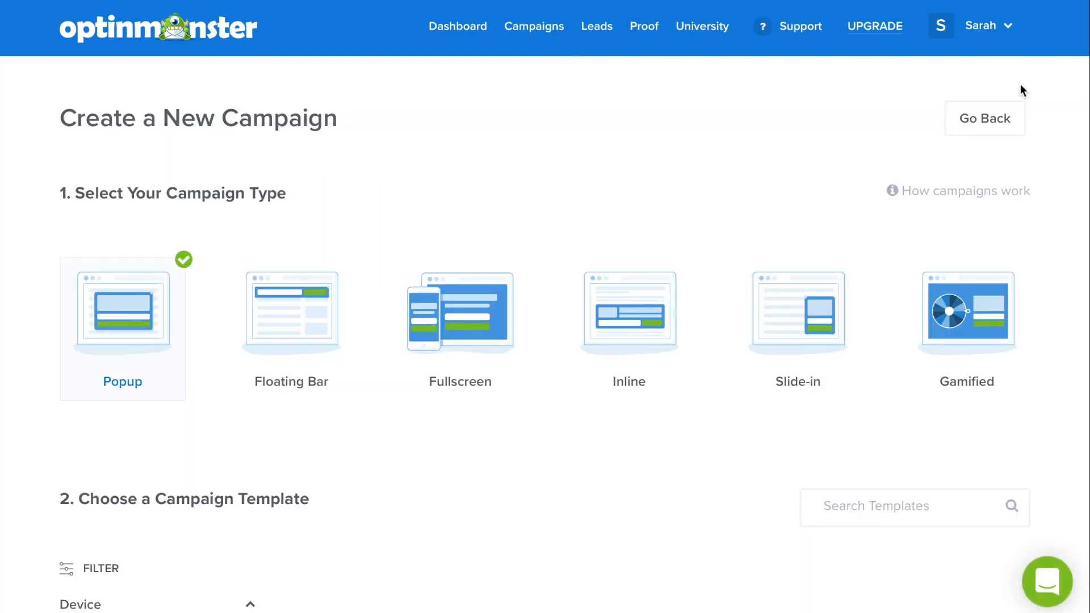
scroll(1035, 165, down, 20)
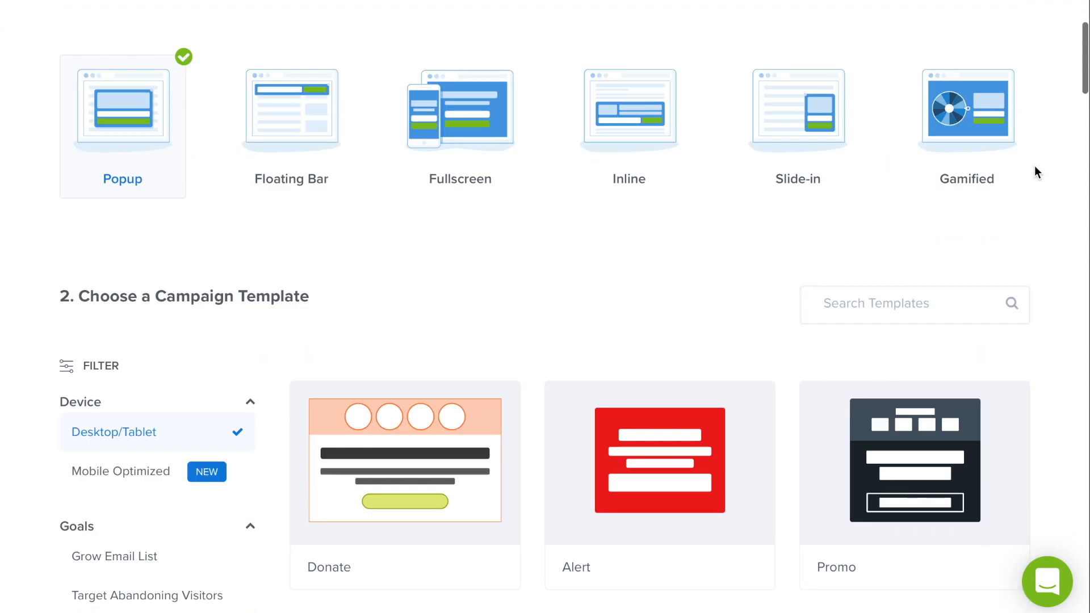
scroll(1034, 166, down, 13)
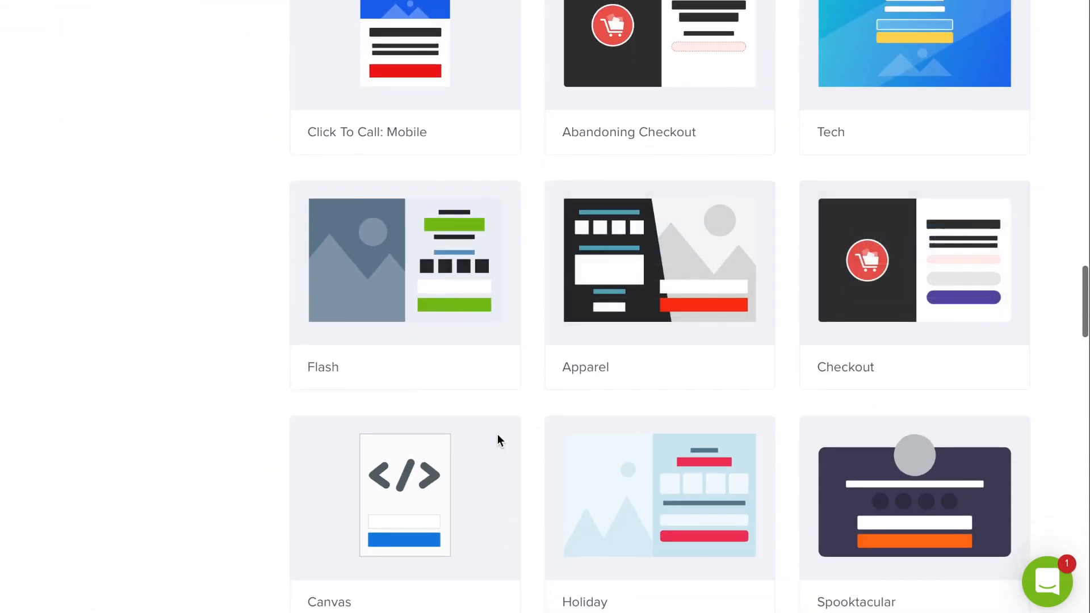
click(442, 486)
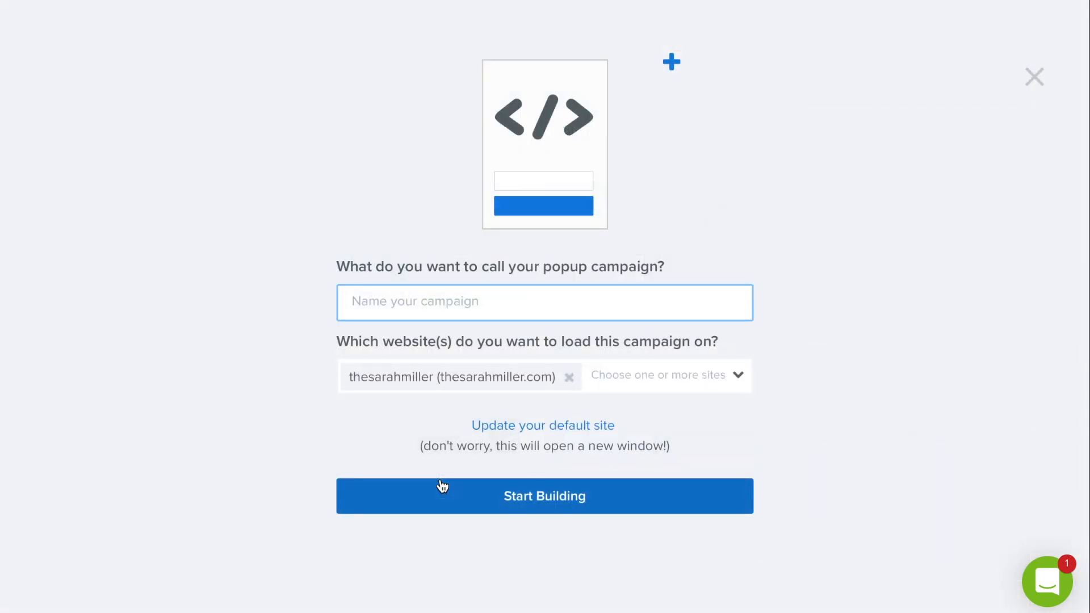
text(Klaviyo Popup)
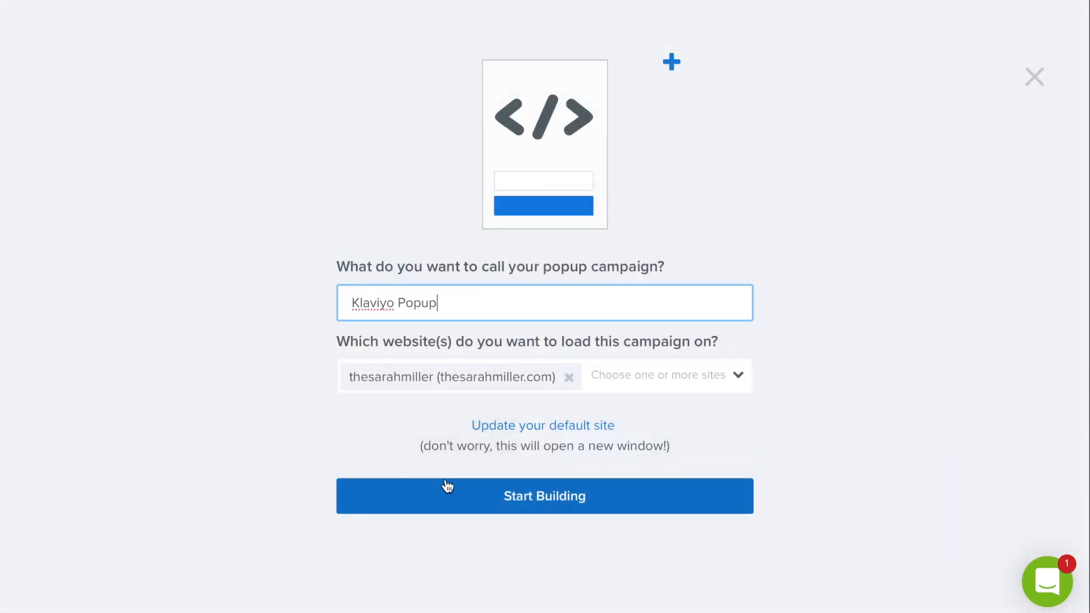
click(484, 510)
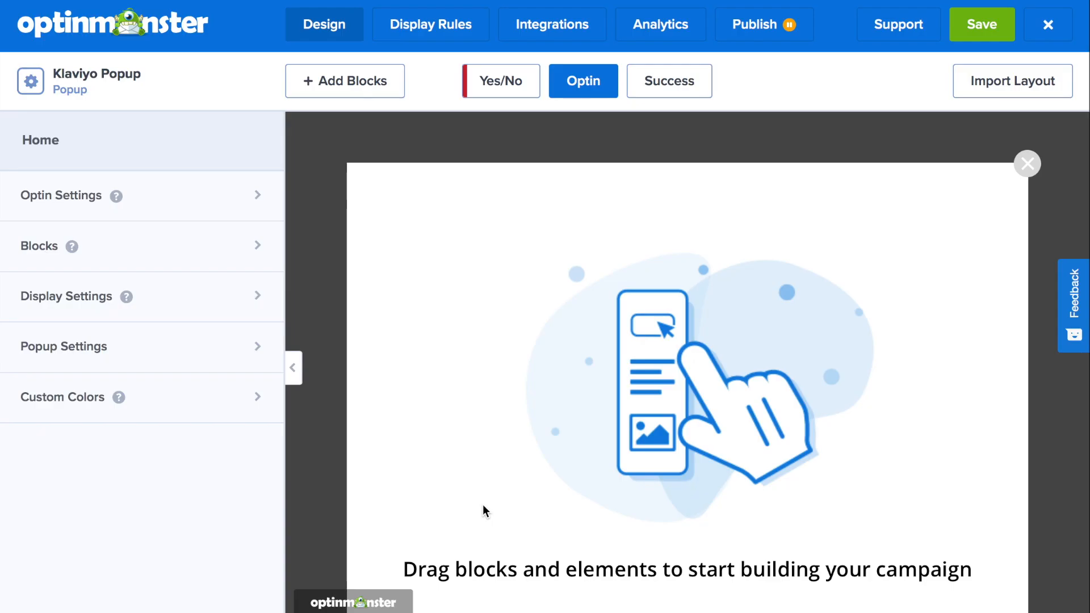
- Import a saved color profile into the campaign's custom colors
click(213, 417)
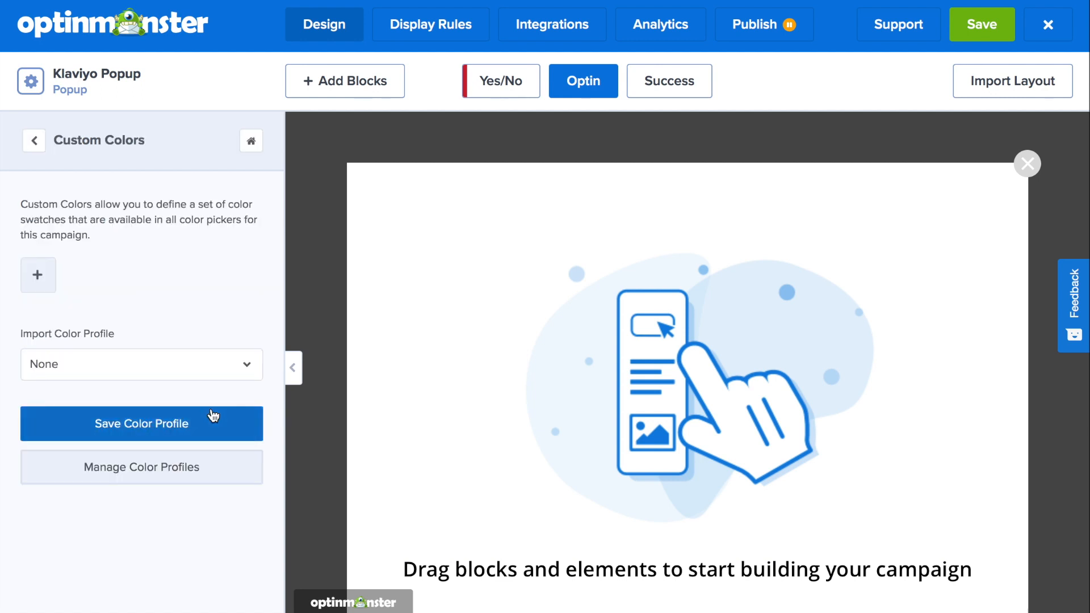
click(205, 368)
click(187, 452)
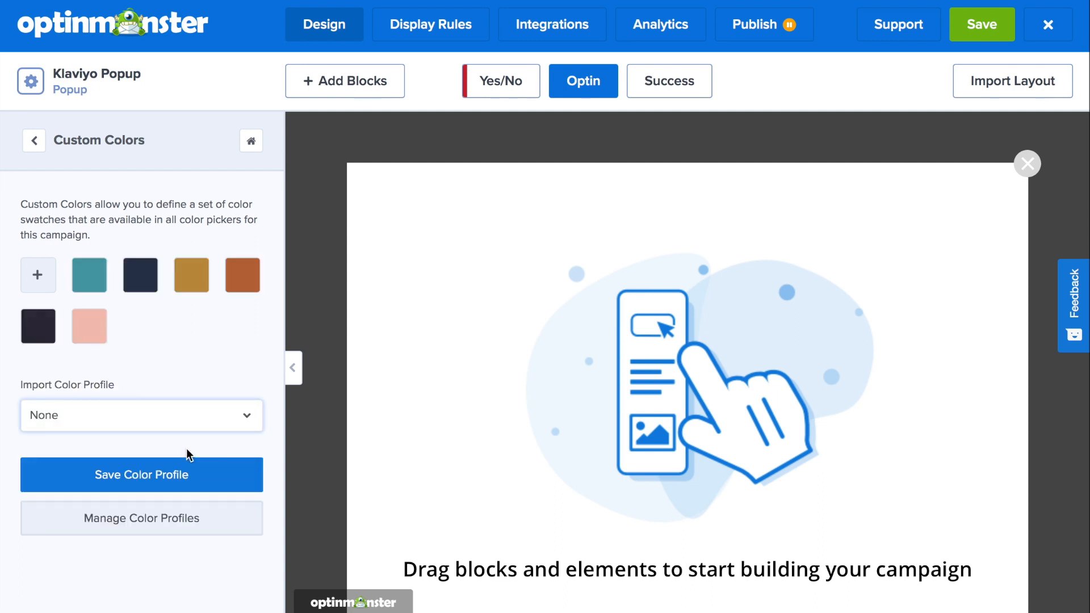
- Set the optin background image to the 20% off makeup image from the image library
click(35, 140)
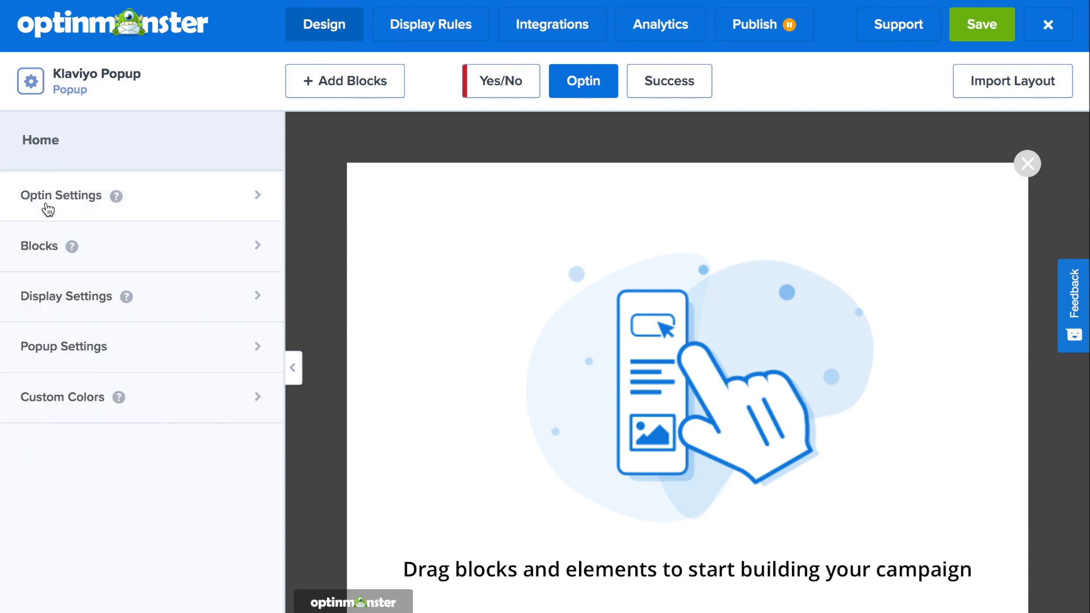
click(48, 210)
click(49, 210)
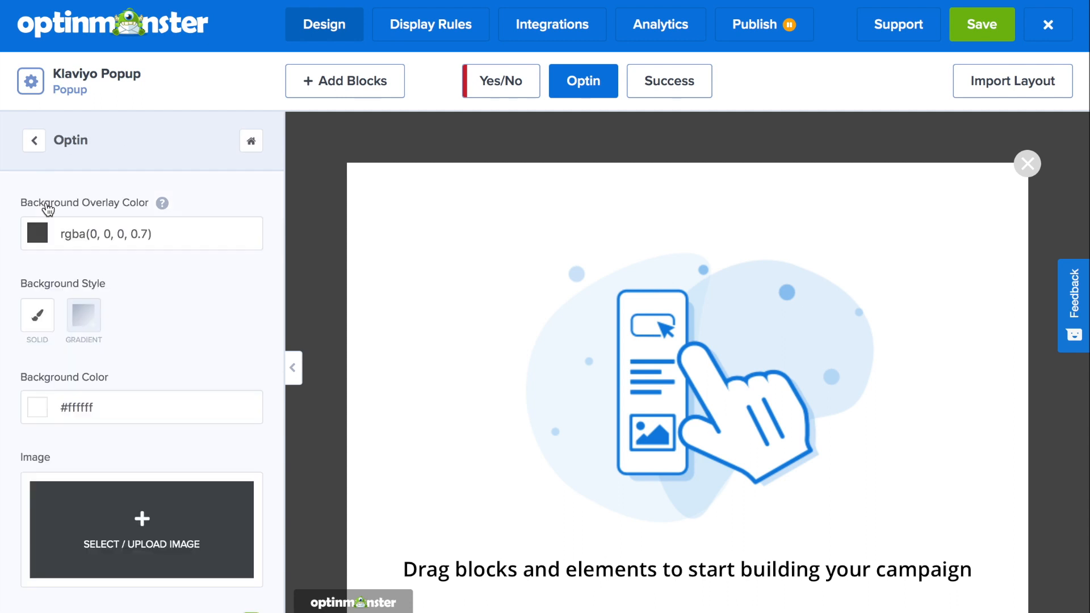
click(136, 518)
mouse_move(261, 295)
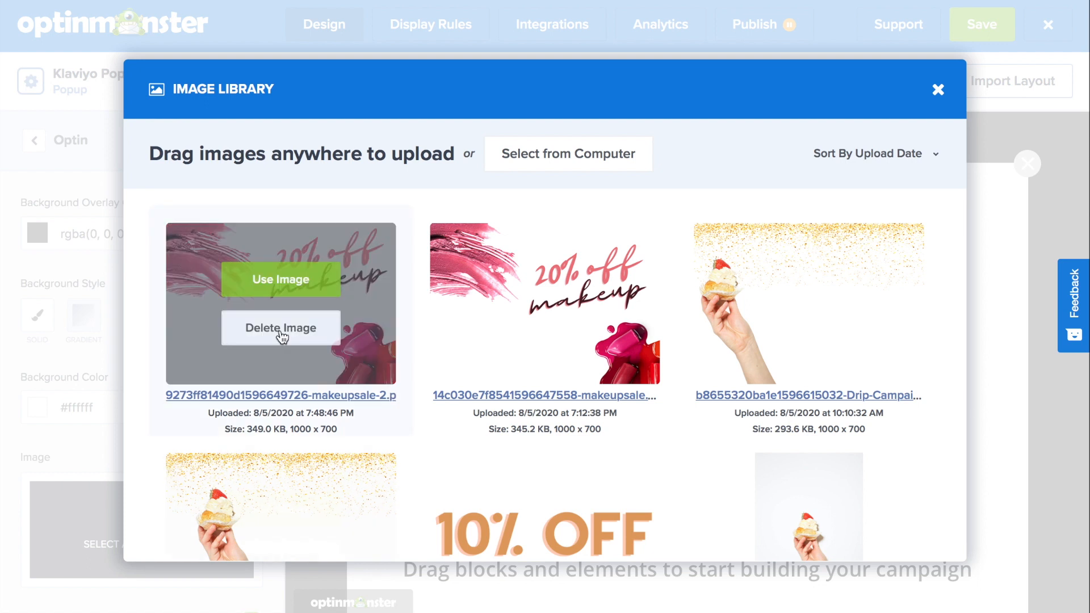
click(295, 278)
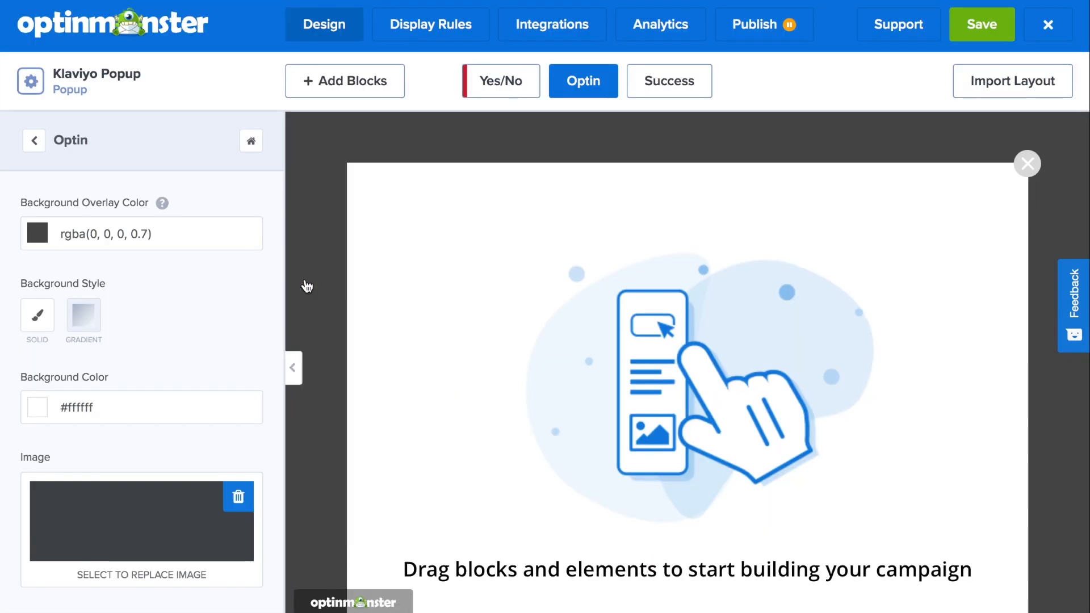
click(617, 329)
click(237, 297)
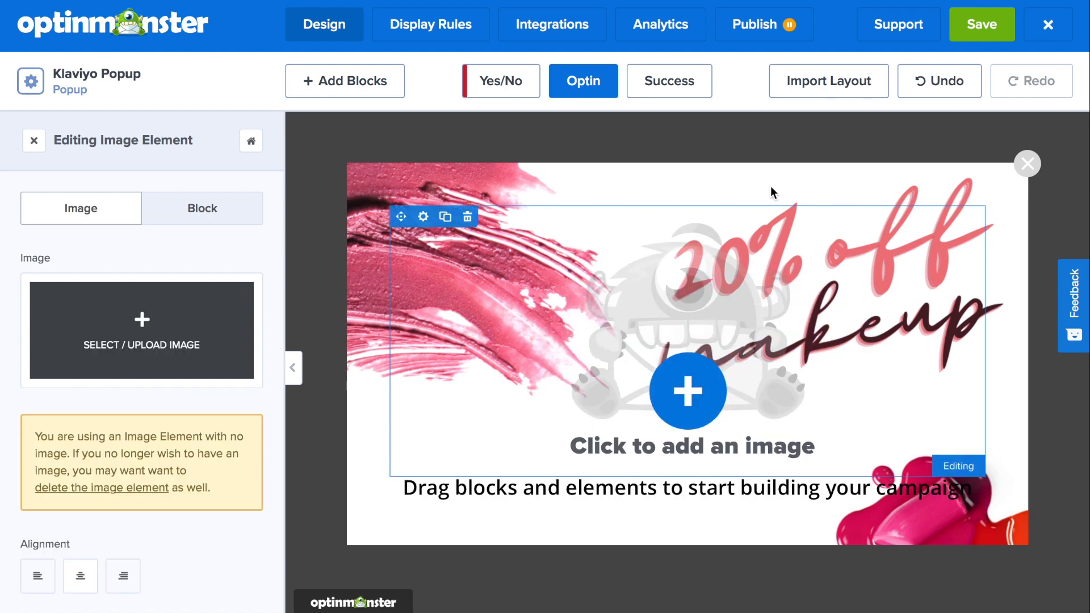
click(467, 217)
click(684, 379)
click(468, 218)
click(692, 376)
click(422, 195)
click(695, 375)
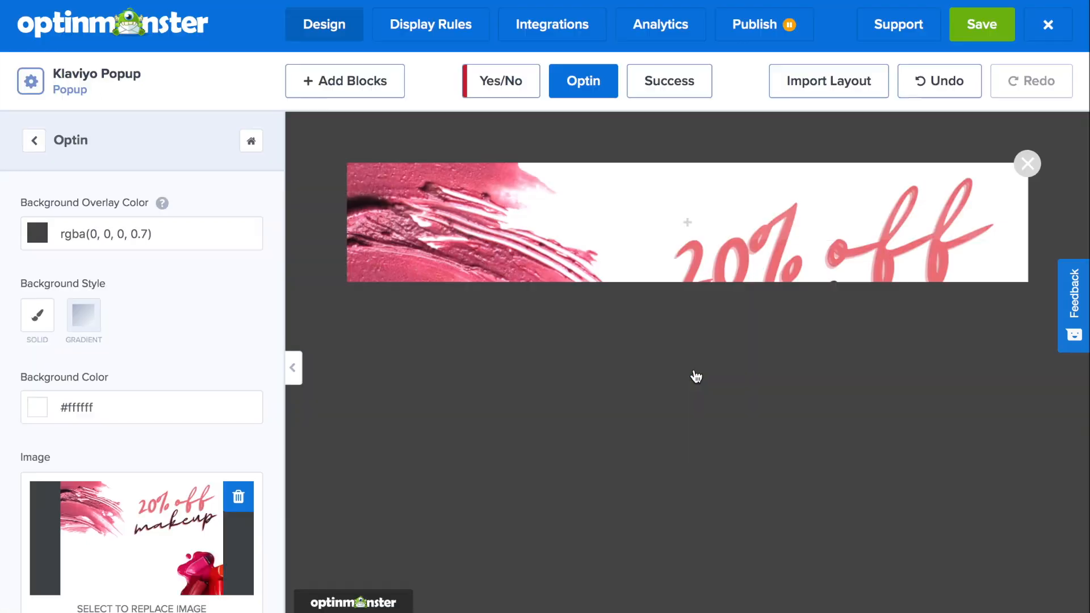
- Add a two-column block with a narrow left column to the popup
click(352, 91)
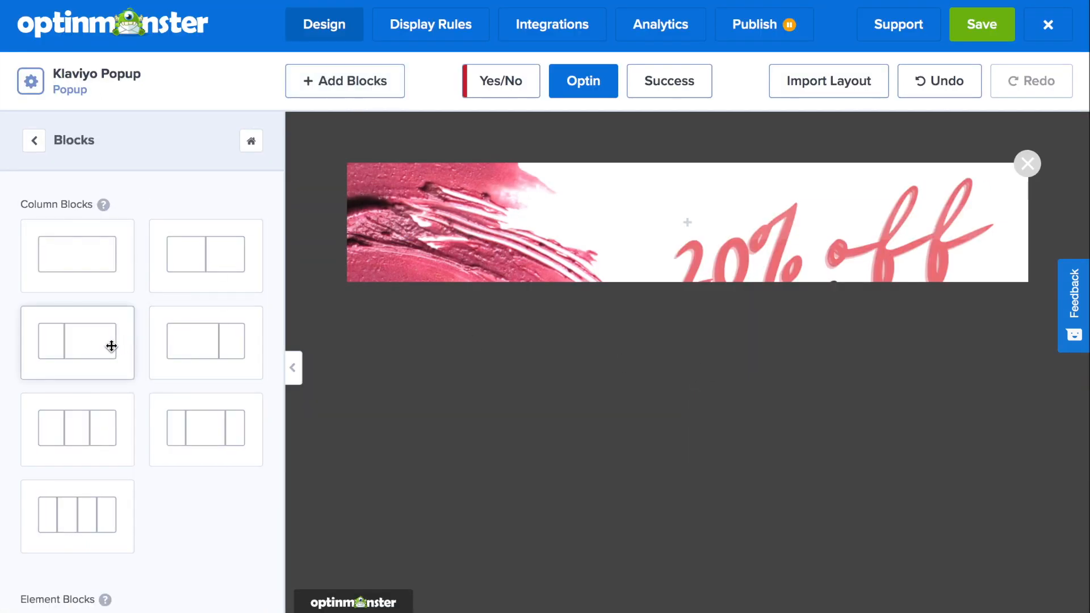
drag(111, 347, 533, 224)
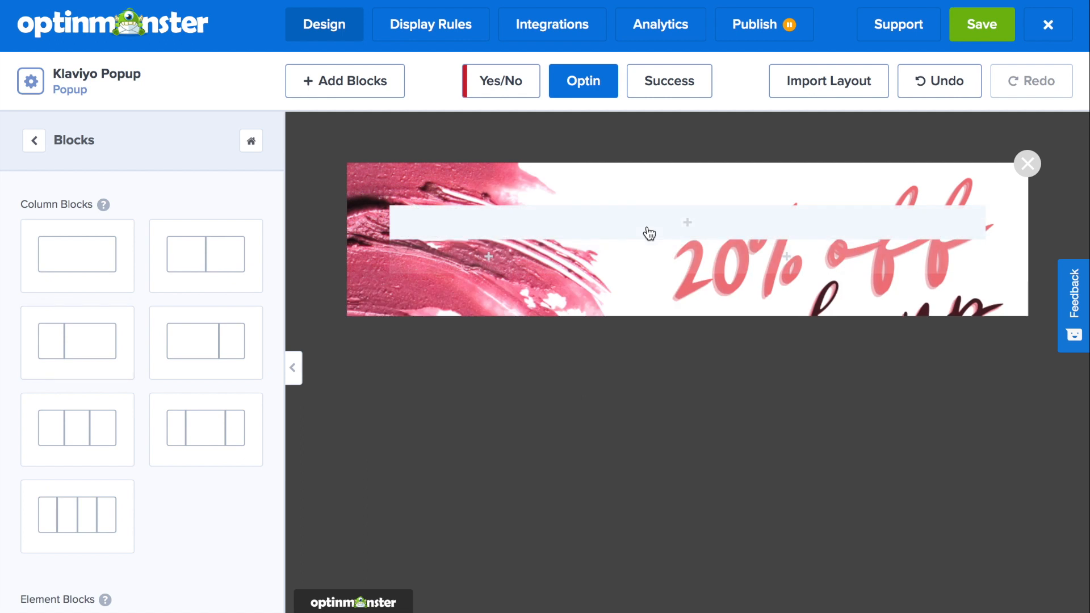
- Add an optin form fields element into the left column
scroll(142, 397, down, 6)
drag(78, 506, 518, 267)
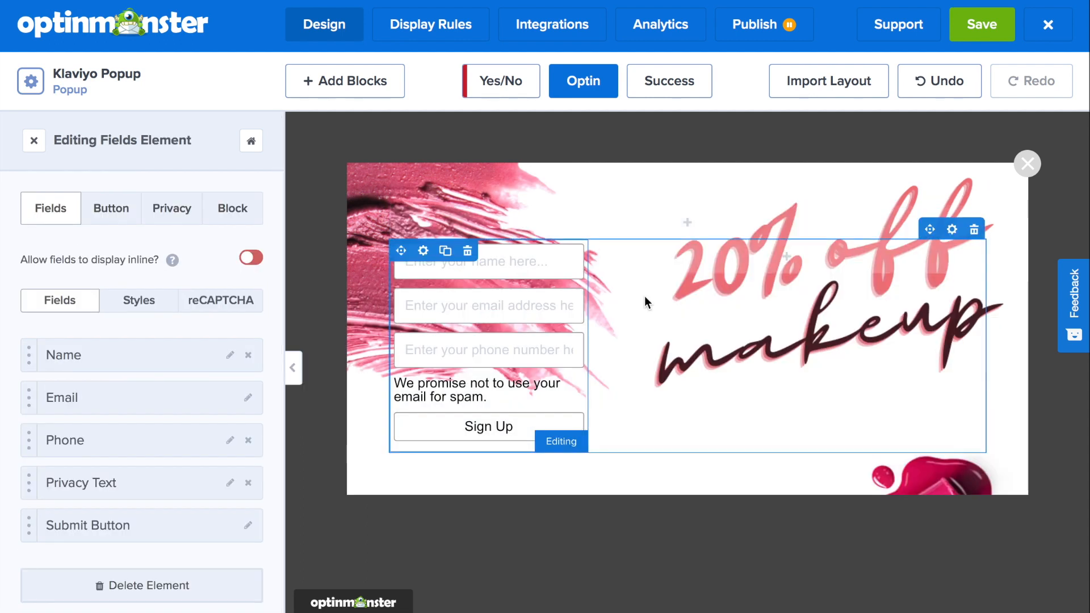
- Widen the left column by moving the column divider
drag(588, 310, 622, 309)
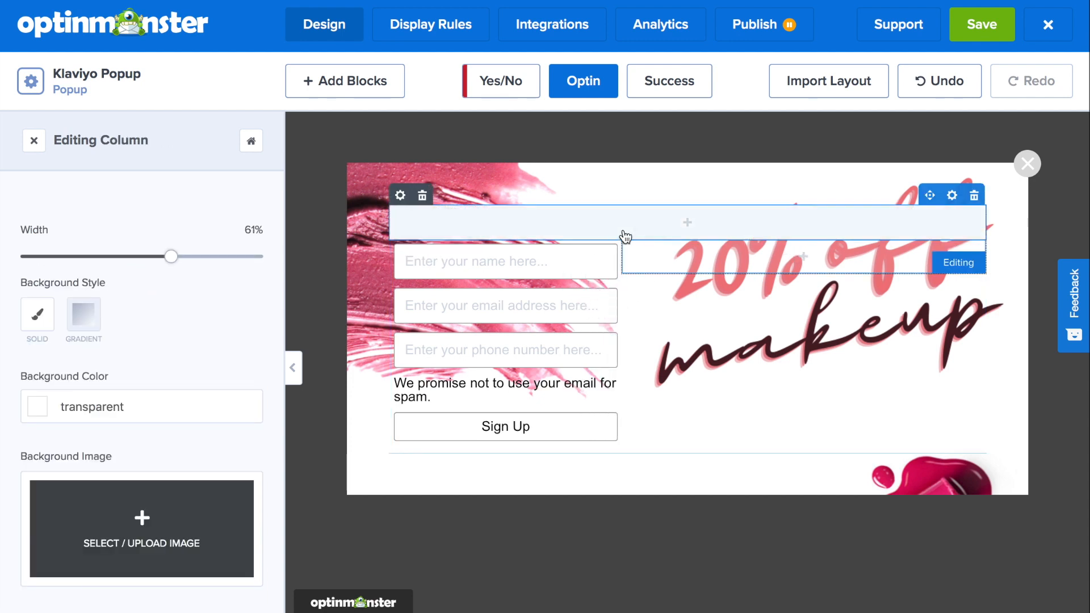
click(626, 236)
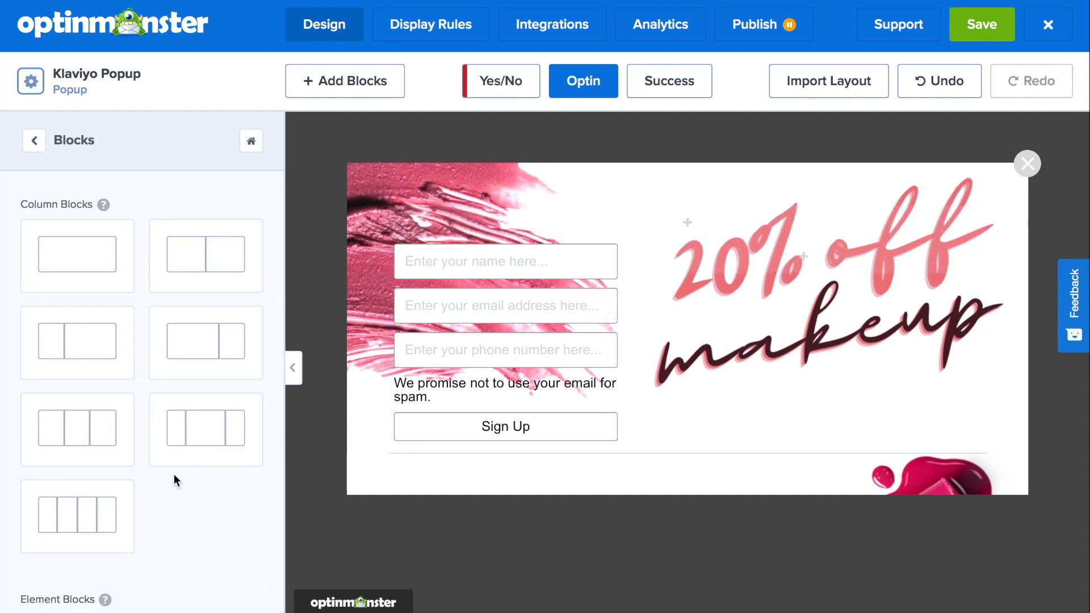
- Add a spacer element above the form, increase its height, and widen the form column to 55%
scroll(175, 477, down, 5)
scroll(184, 548, down, 1)
drag(219, 542, 608, 224)
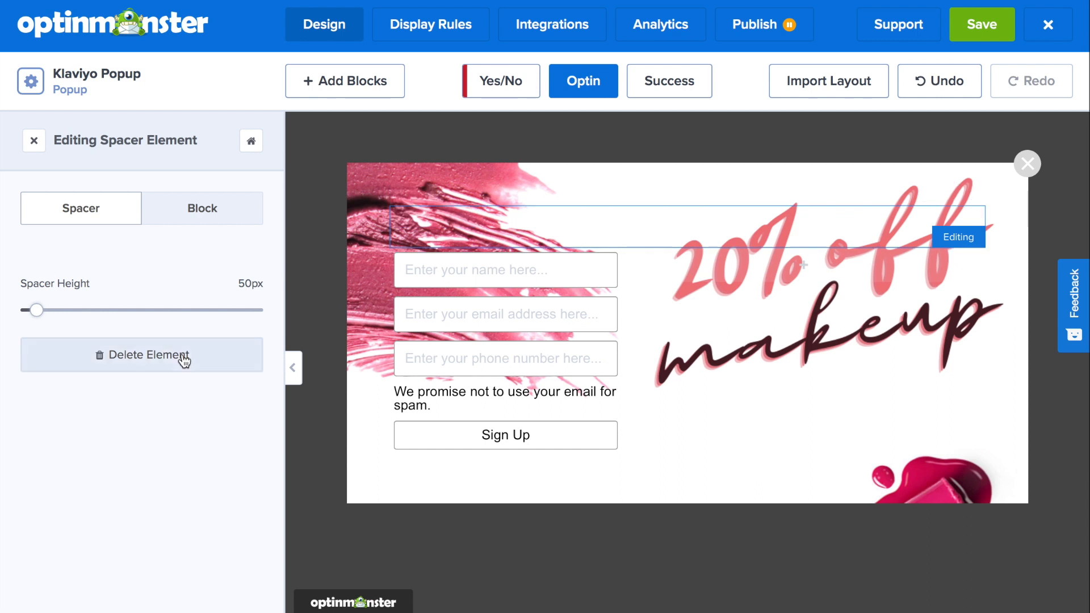
click(37, 310)
drag(63, 310, 91, 310)
drag(618, 401, 666, 401)
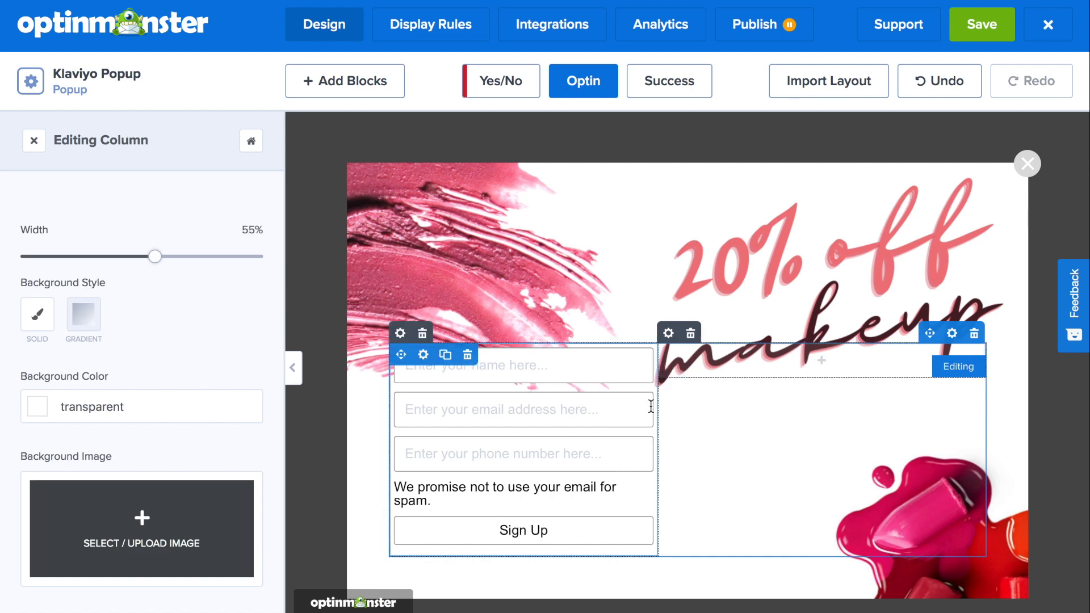
- Remove the Phone and Privacy Text fields from the optin form
click(428, 419)
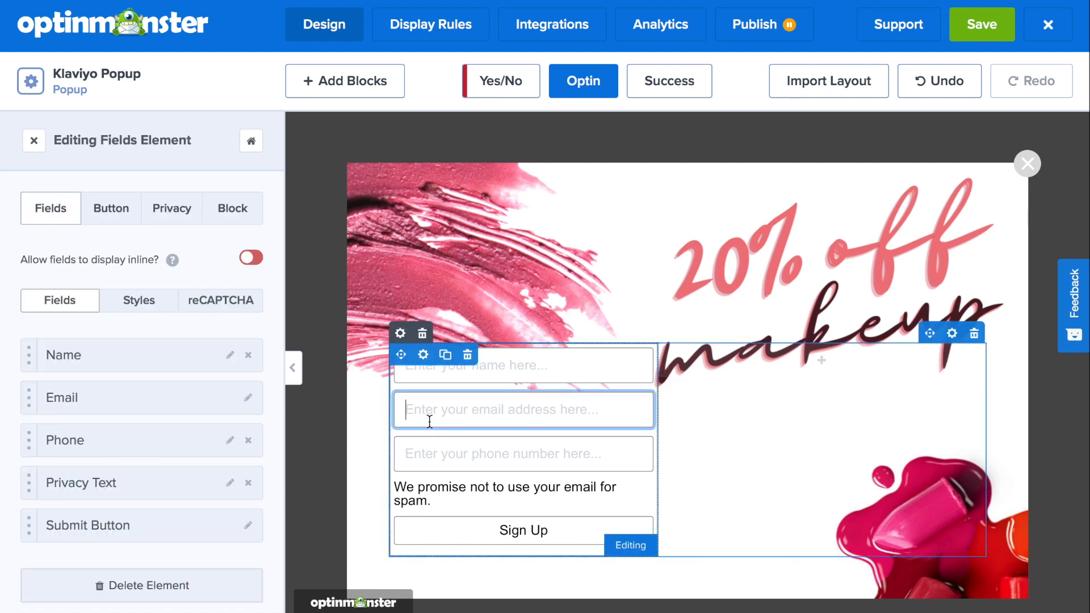
click(247, 442)
click(247, 442)
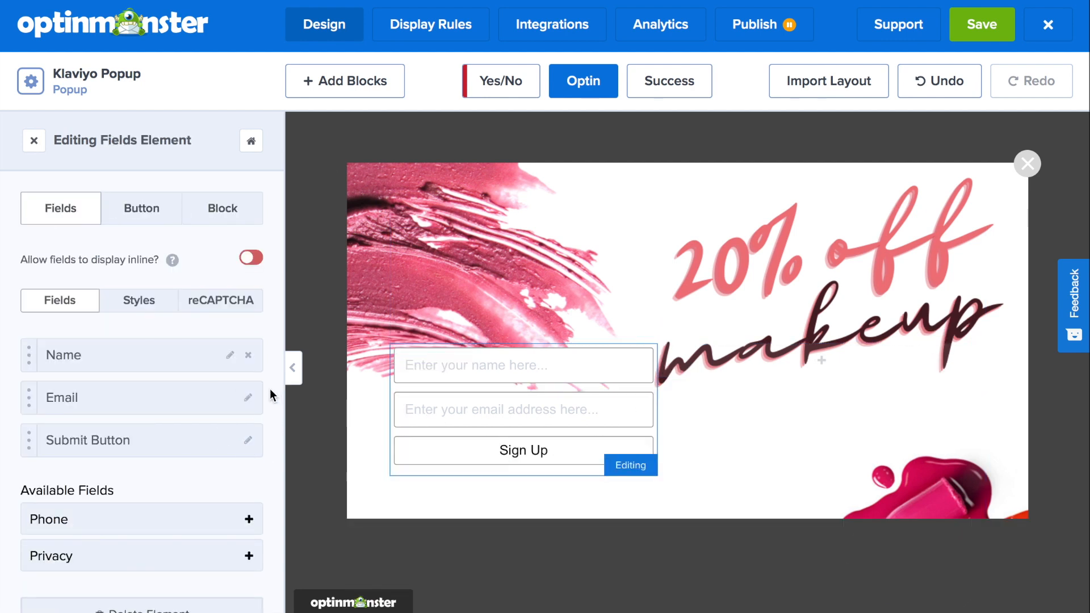
- Set the form fields' placeholder color to the #273550 custom swatch
click(139, 300)
scroll(139, 341, down, 4)
scroll(140, 341, down, 2)
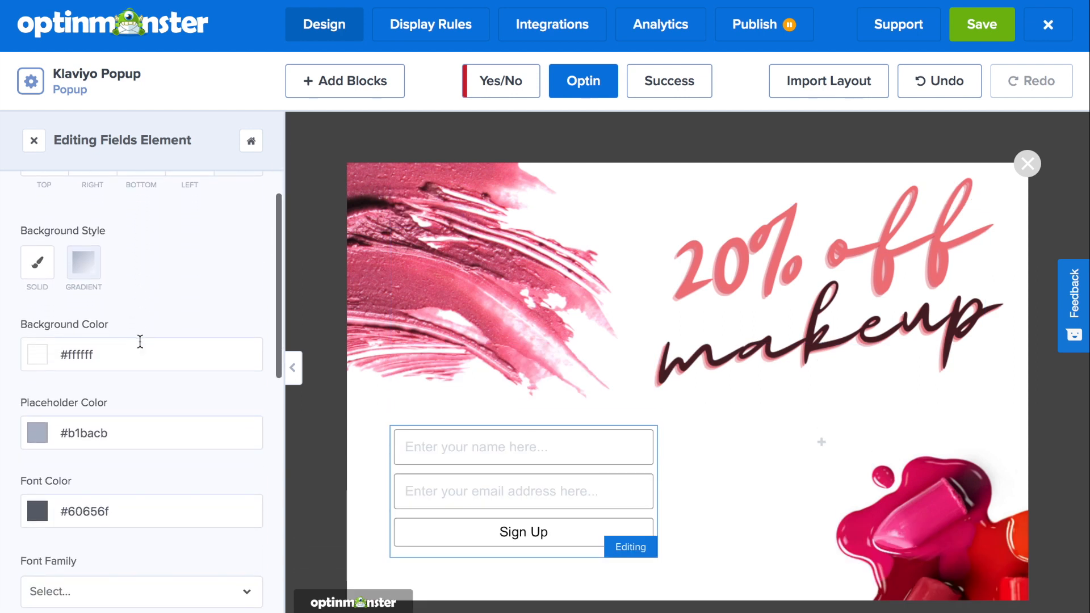
scroll(139, 341, down, 2)
click(38, 399)
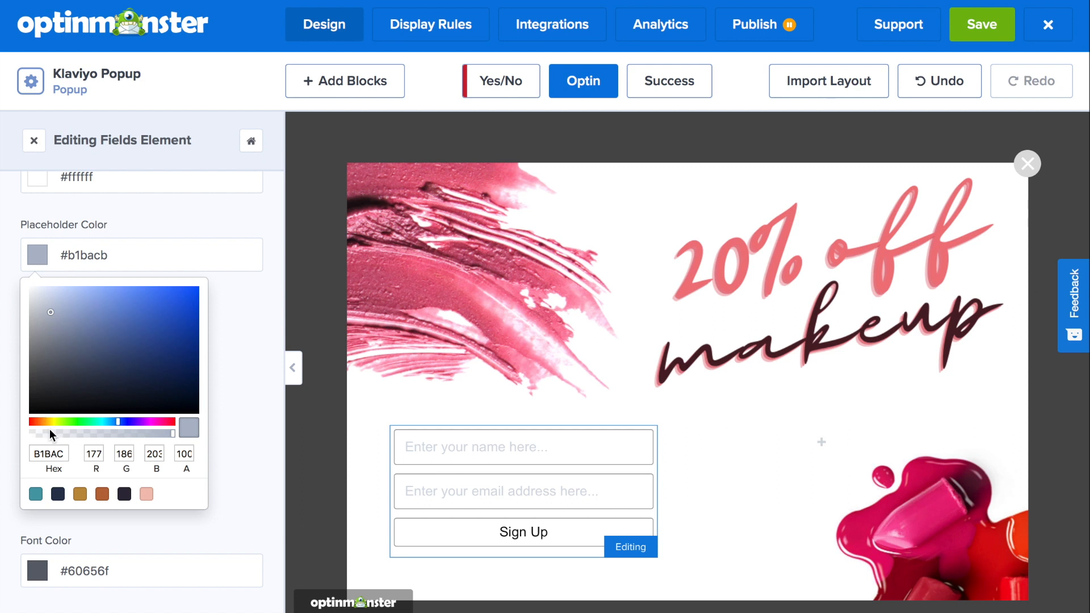
click(58, 494)
click(247, 417)
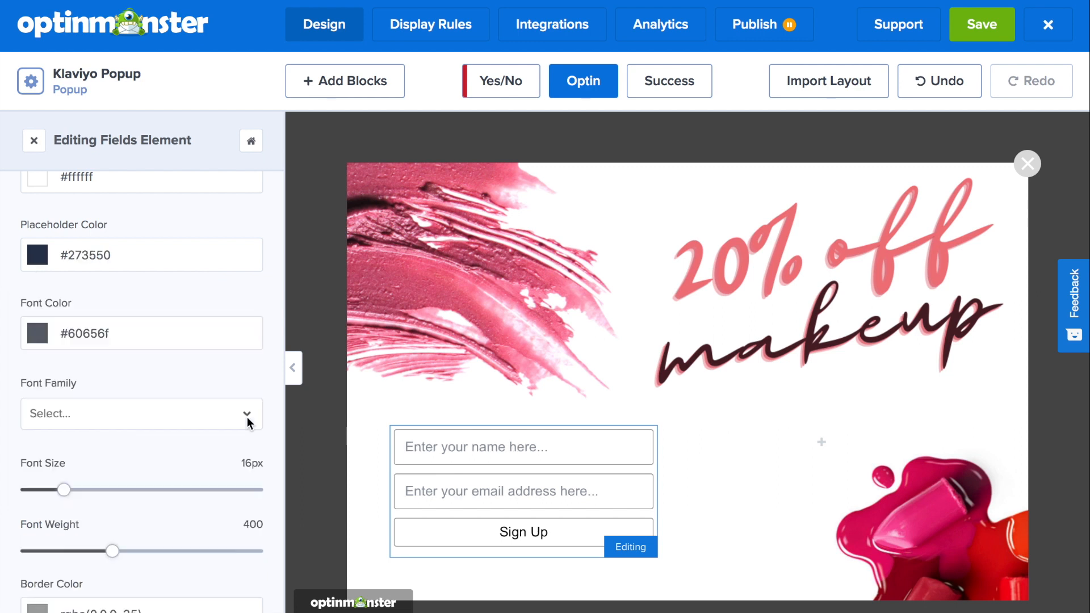
- Set the form fields' font color to the #4c9eaa custom swatch
click(71, 346)
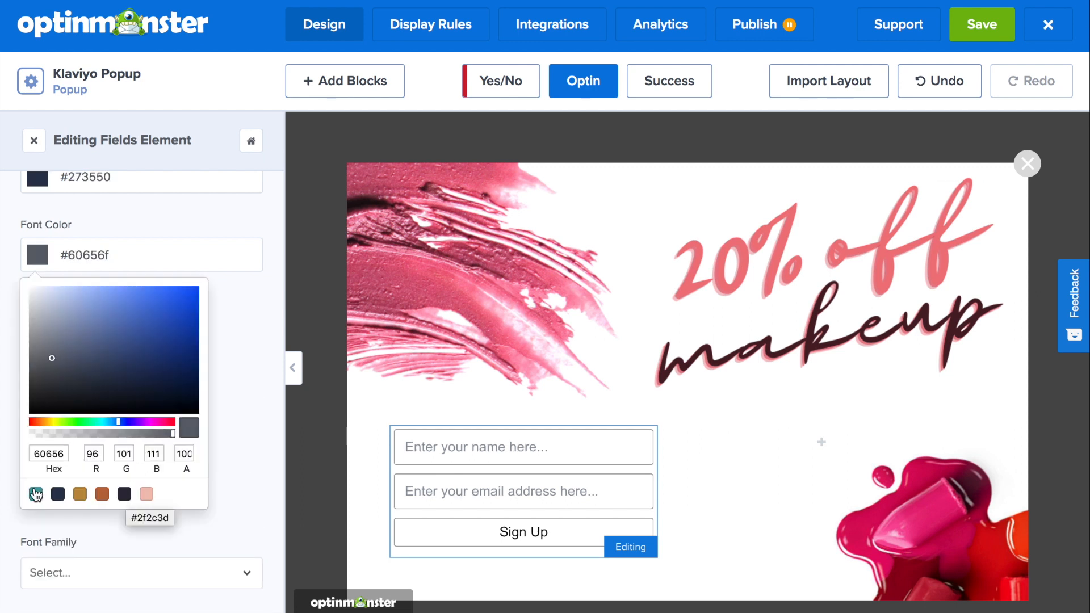
click(36, 494)
click(239, 350)
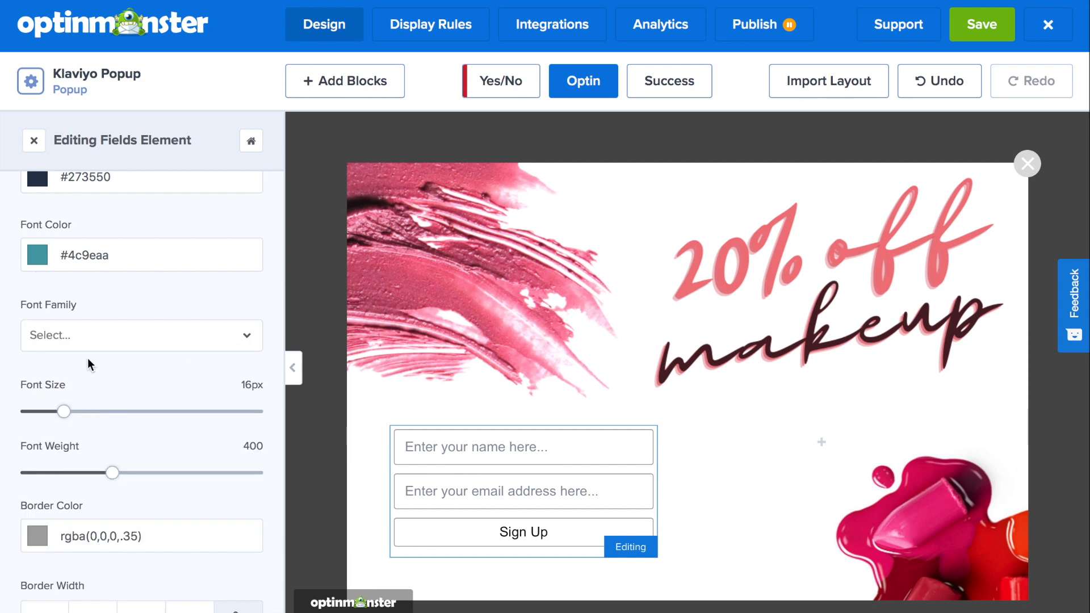
- Set the form fields' font family to Abril Fatface
click(91, 339)
scroll(100, 436, down, 2)
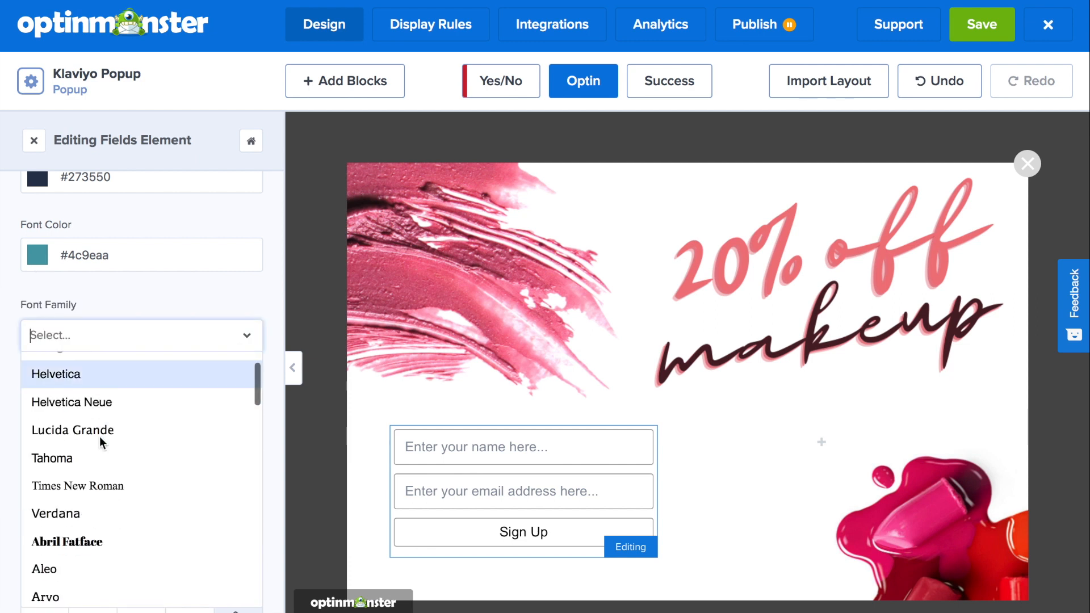
click(94, 543)
- Set the form fields' border width to 2 on all sides
scroll(127, 401, down, 5)
click(52, 205)
key(BackSpace)
text(3)
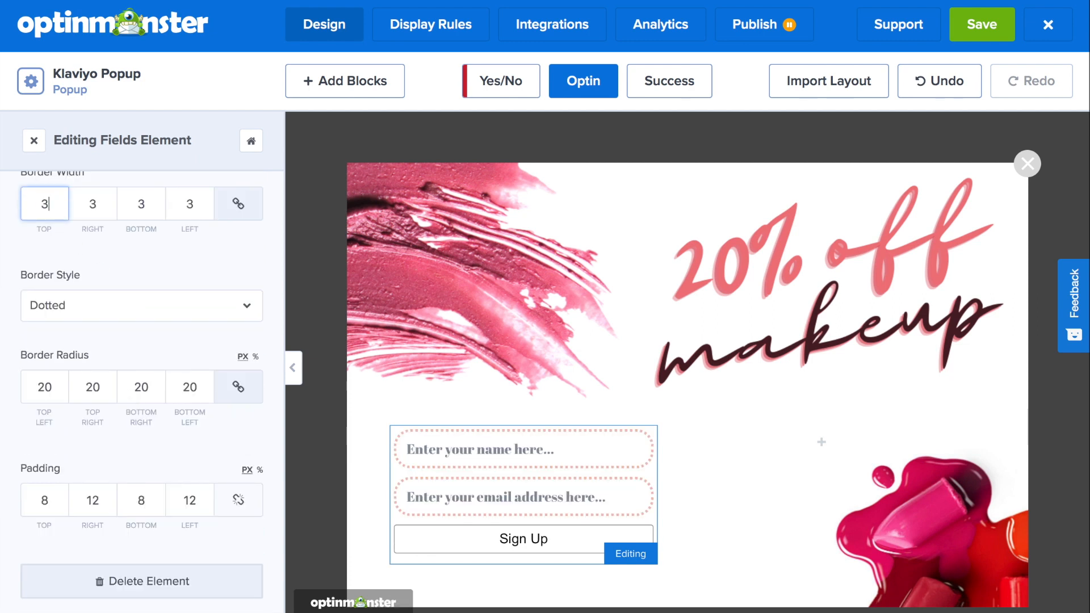
text(2)
click(187, 262)
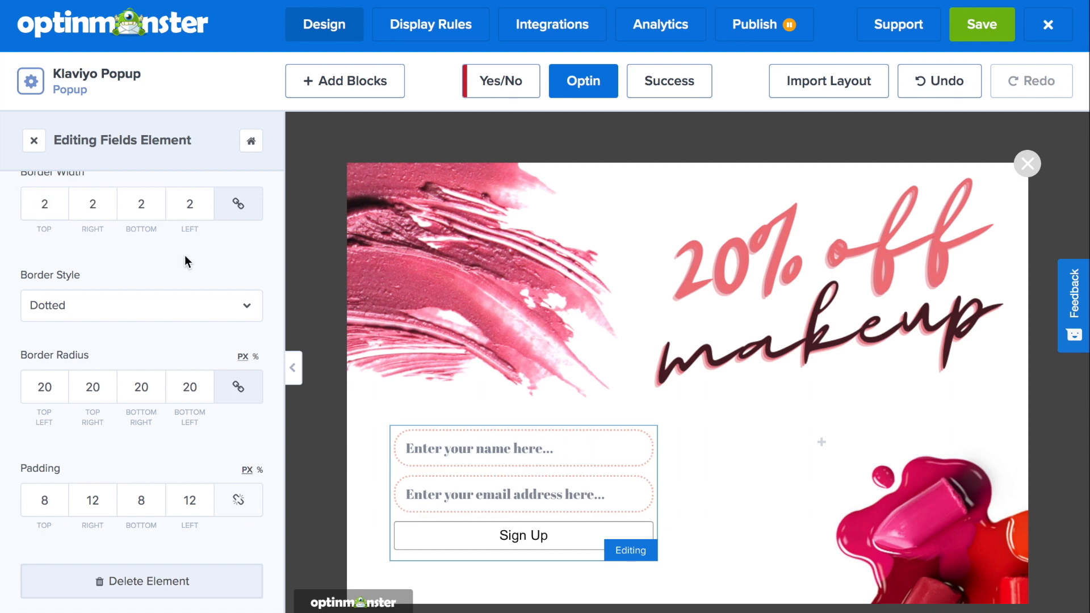
- Change the submit button text to REDEEM 20% OFFER
click(462, 534)
triple_click(115, 287)
text(REDEEM 20% OFFER)
- Set the button's background color to the teal custom swatch
scroll(77, 343, down, 4)
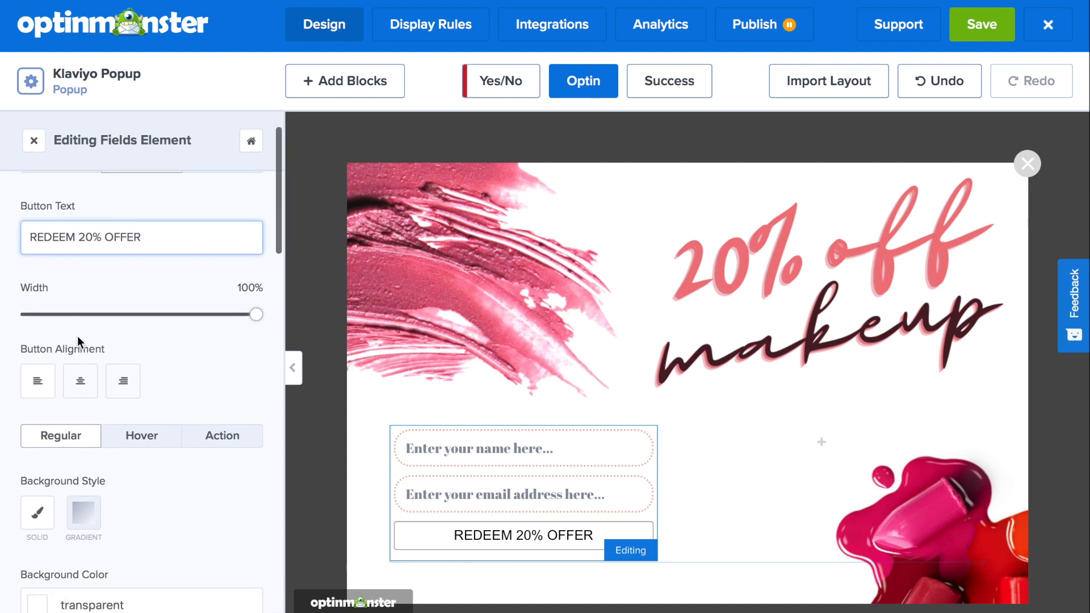
click(40, 439)
scroll(41, 445, down, 3)
click(36, 494)
click(248, 351)
- Set the button's text color to white
scroll(248, 351, down, 7)
click(38, 254)
click(248, 315)
drag(31, 412, 80, 318)
- Change the button's font family and enlarge its font size
scroll(248, 316, down, 1)
scroll(129, 239, up, 1)
click(129, 185)
scroll(122, 409, down, 5)
scroll(123, 411, down, 3)
click(107, 334)
drag(112, 398, 168, 401)
scroll(214, 356, down, 10)
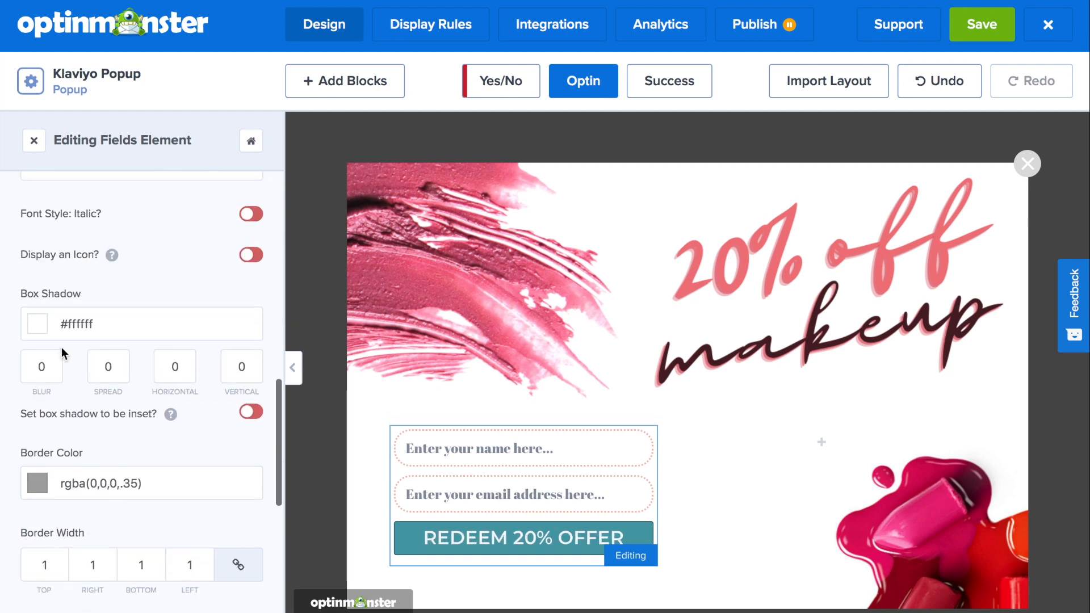
- Give the button a #2f2c3d box shadow with blur 5, spread 2 and vertical offset 2
click(57, 255)
click(124, 494)
drag(113, 299, 88, 301)
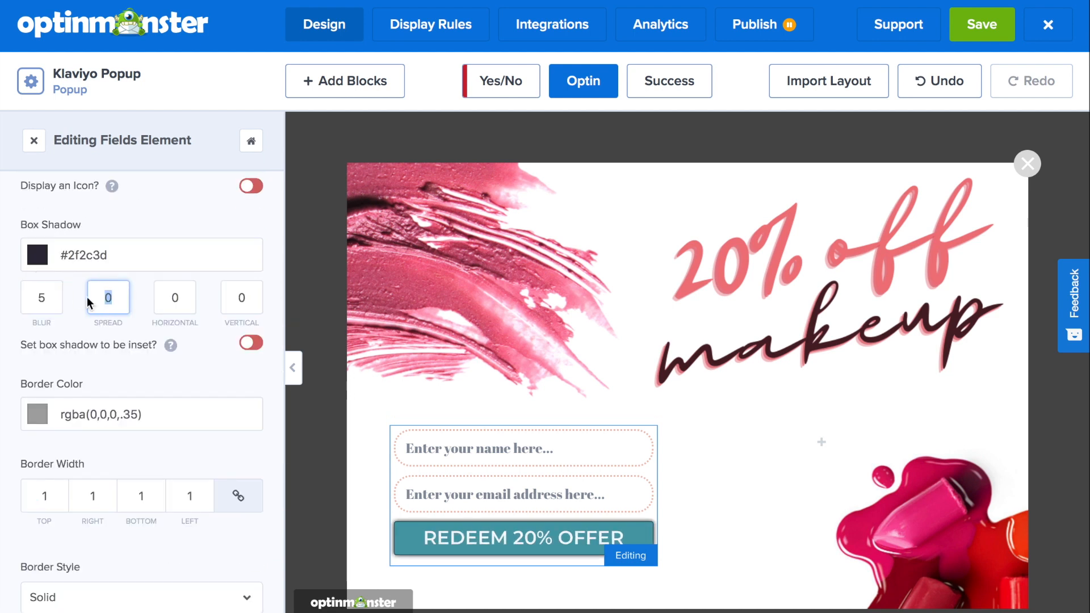
text(2)
drag(245, 299, 220, 300)
text(5)
key(BackSpace)
text(2)
- Make the button's border color fully transparent
scroll(73, 373, down, 1)
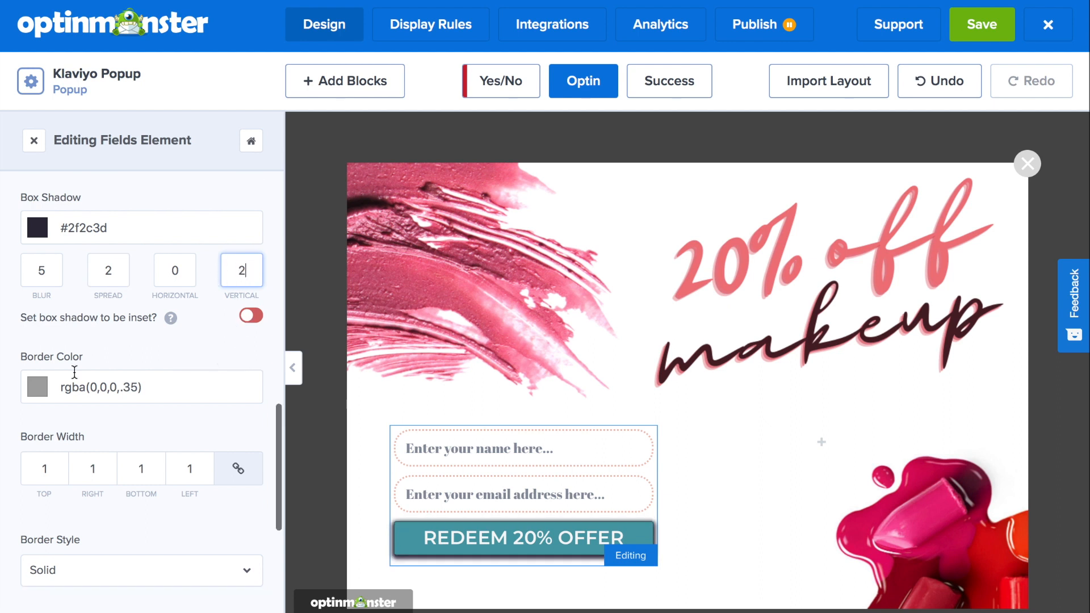
click(39, 391)
click(219, 278)
drag(78, 433, 4, 430)
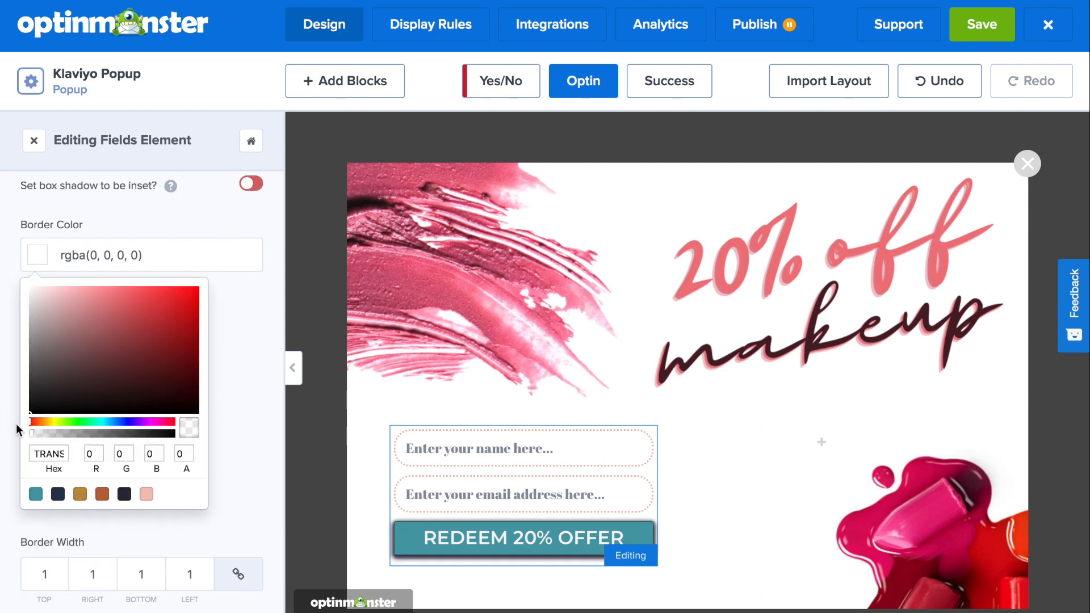
- Round the button's corners with a border radius of 20 on all sides
click(214, 335)
scroll(85, 430, down, 1)
drag(51, 469, 36, 469)
text(20)
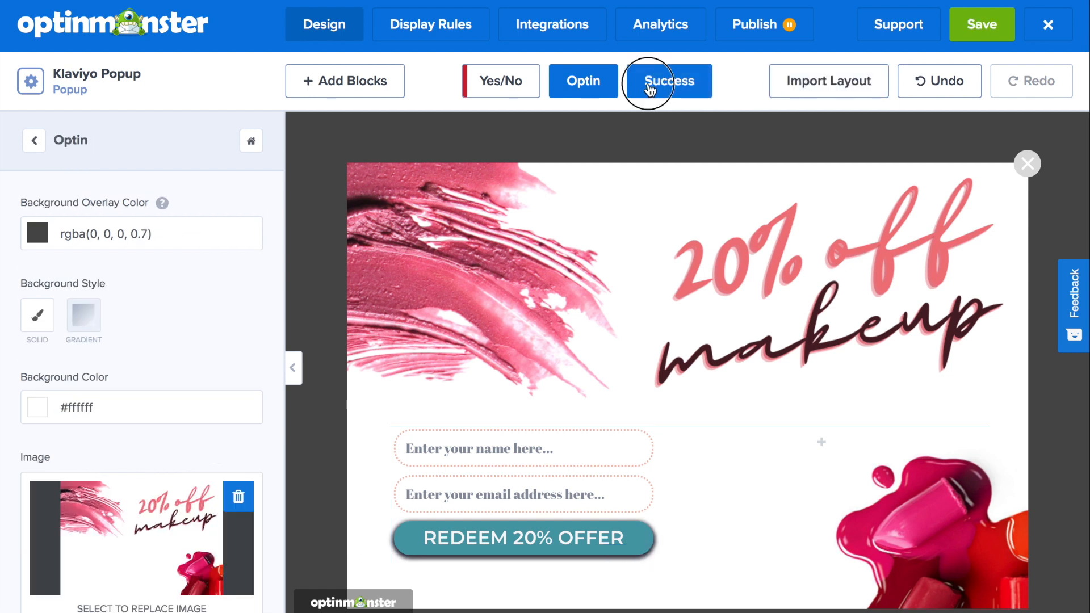
- In the success view, add a text block reading "USE CODE: MAKEUP20"
click(650, 86)
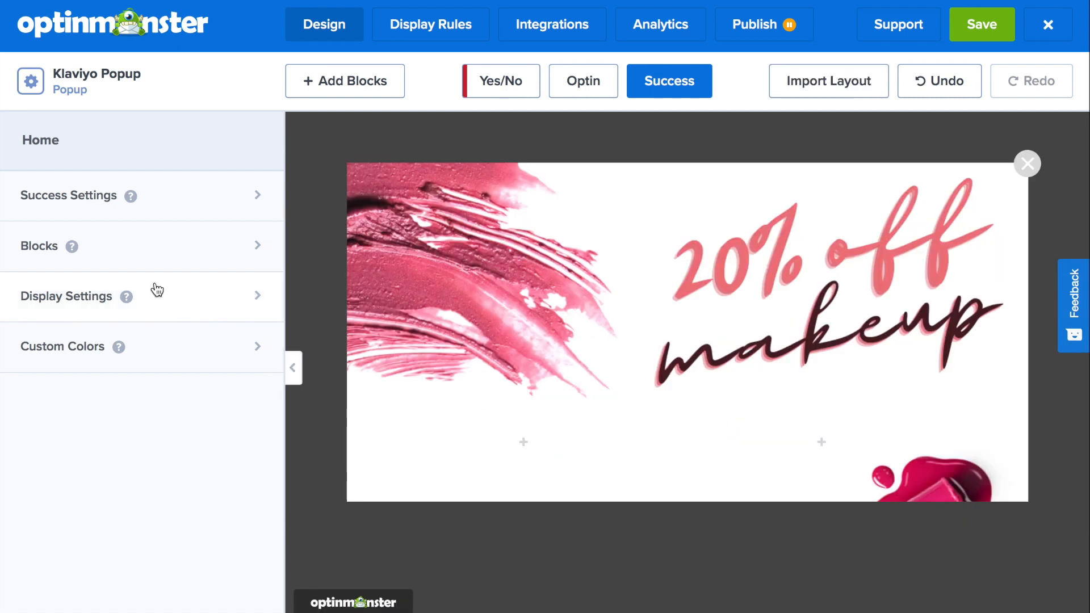
click(153, 246)
drag(80, 491, 514, 449)
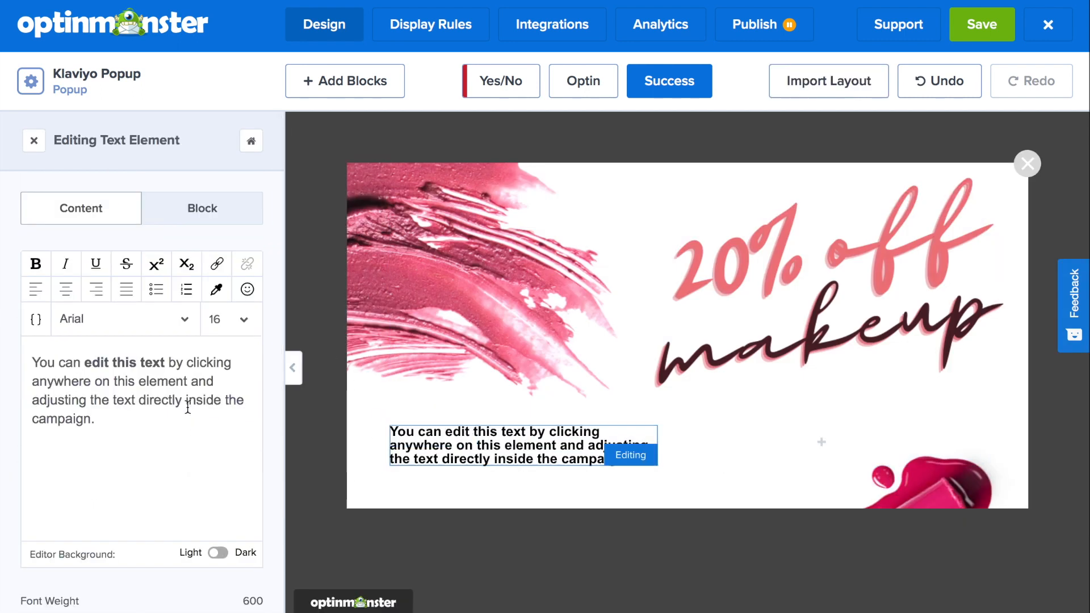
key(ctrl+a)
text(USE CODE: MAKEUP20)
- Set the code text's font to Montserrat at size 28
key(ctrl+a)
click(243, 319)
click(236, 511)
click(185, 319)
scroll(146, 488, down, 15)
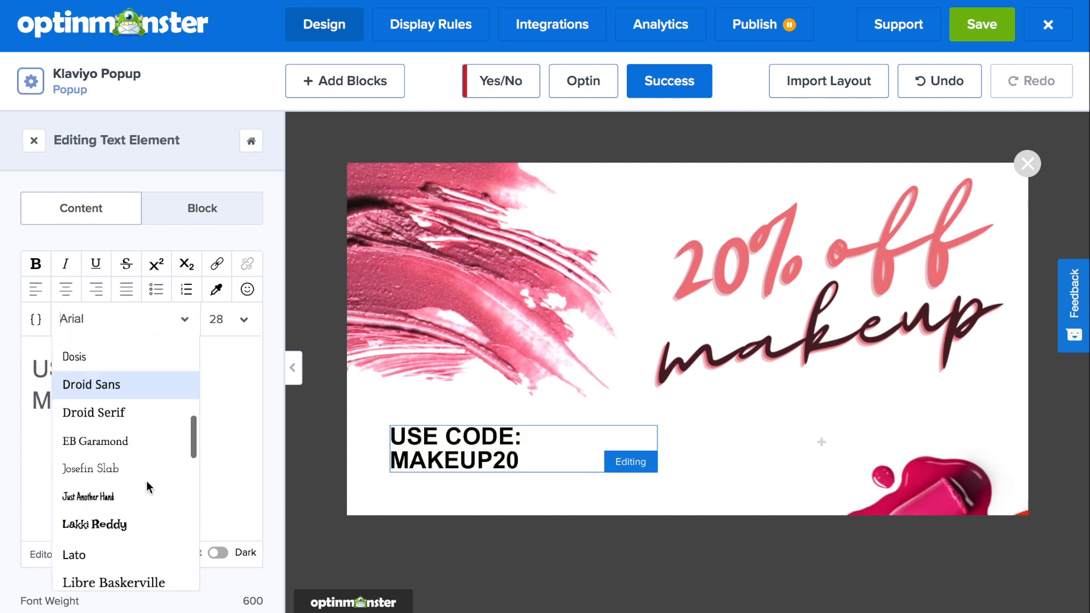
scroll(148, 483, down, 3)
click(141, 453)
click(137, 319)
scroll(135, 483, up, 4)
click(126, 510)
- Center the code text, color it dark navy from the saved swatches and enlarge its font size
click(66, 290)
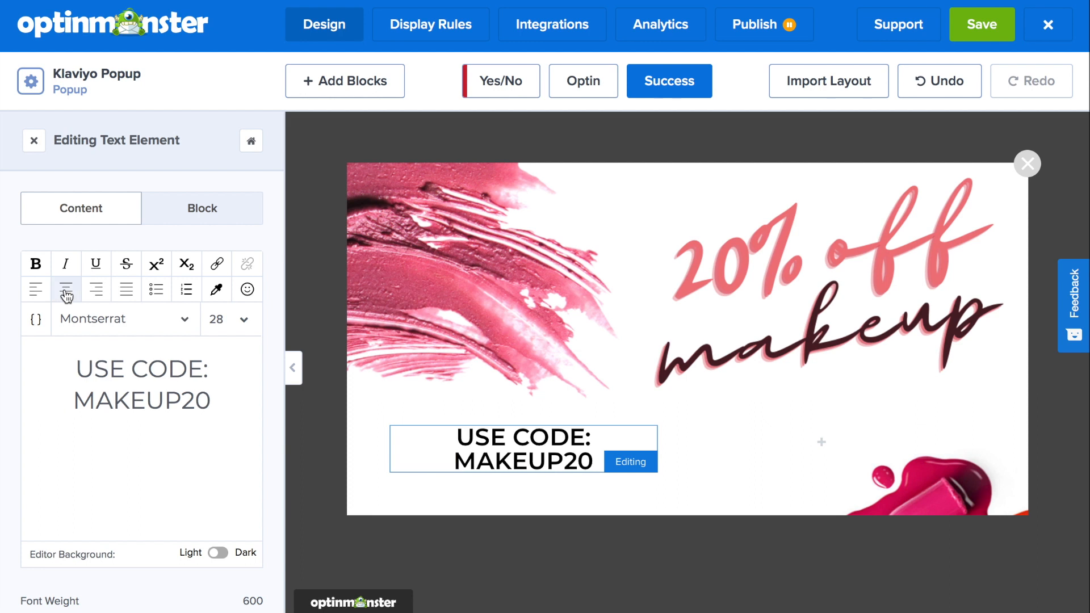
key(ctrl+a)
click(217, 290)
click(119, 523)
click(98, 523)
click(265, 363)
click(227, 319)
scroll(244, 471, down, 4)
click(232, 479)
click(251, 140)
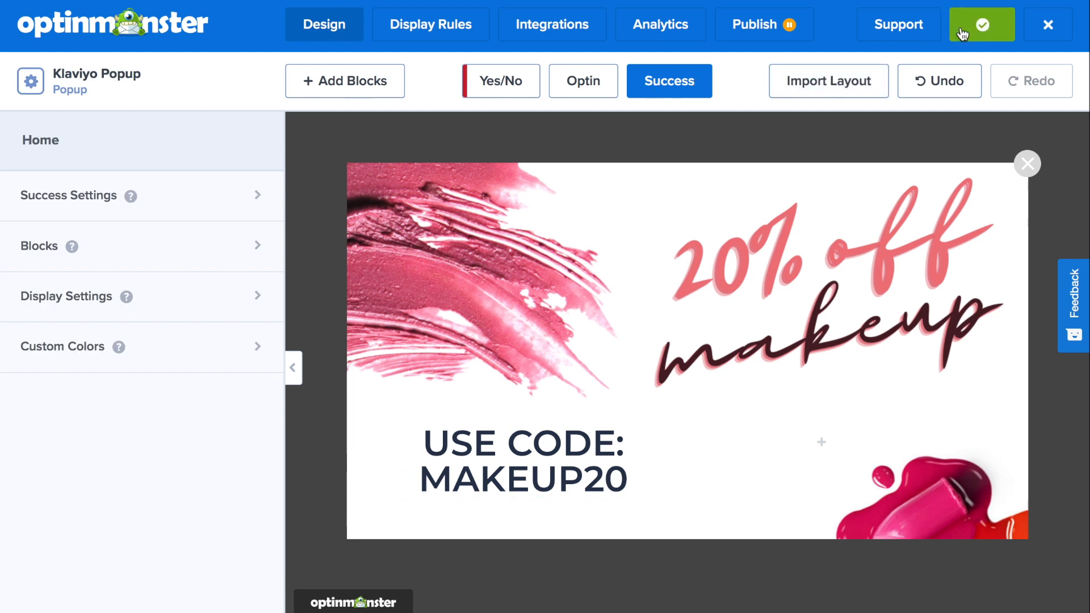
- Browse the display rule categories available for the campaign, including Ecommerce
click(446, 37)
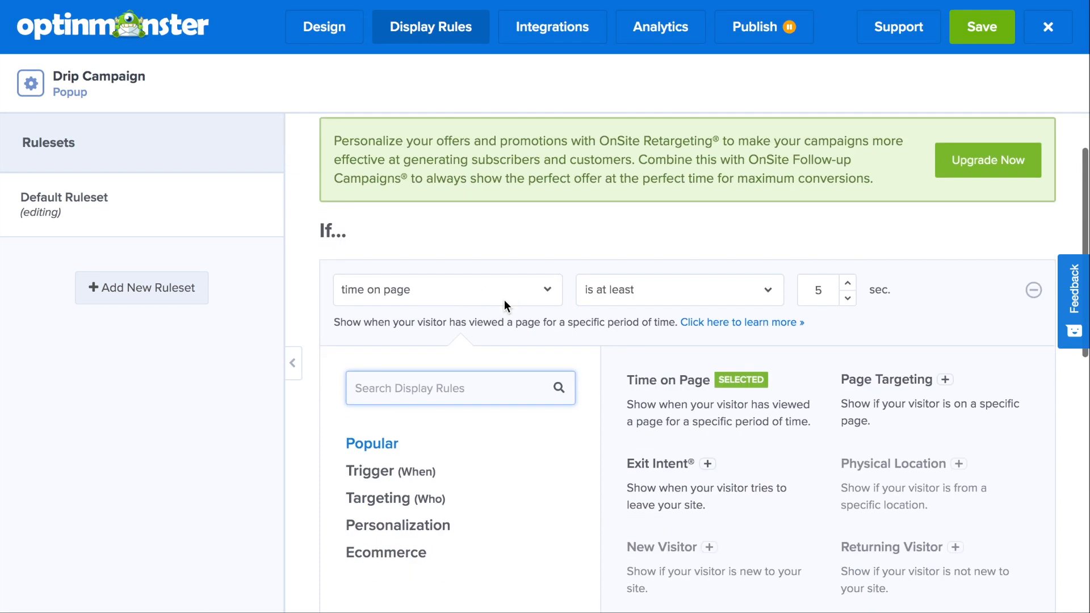
scroll(505, 306, down, 2)
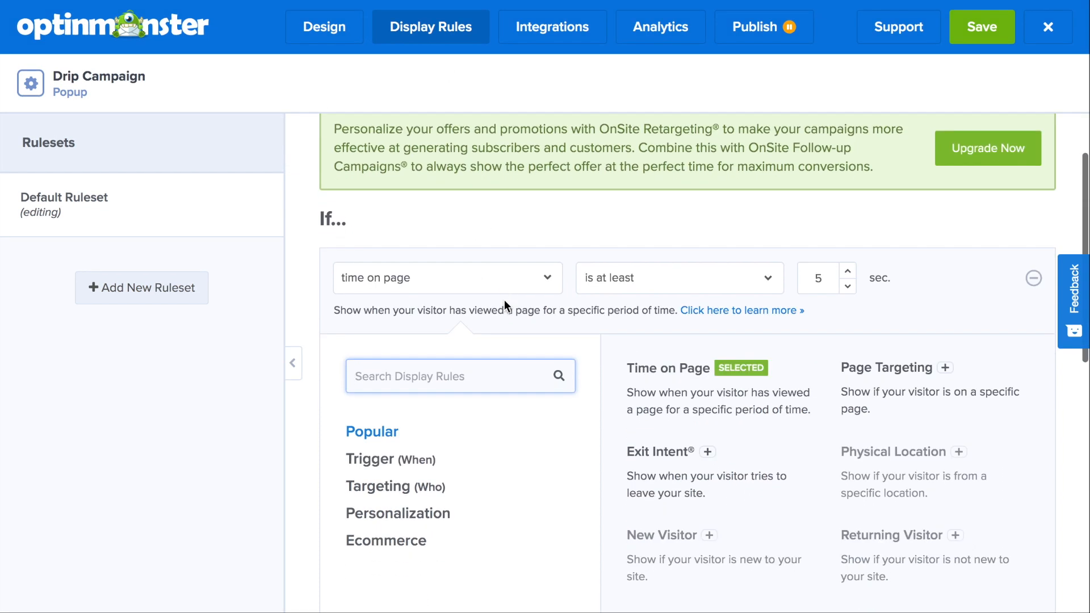
scroll(504, 300, down, 1)
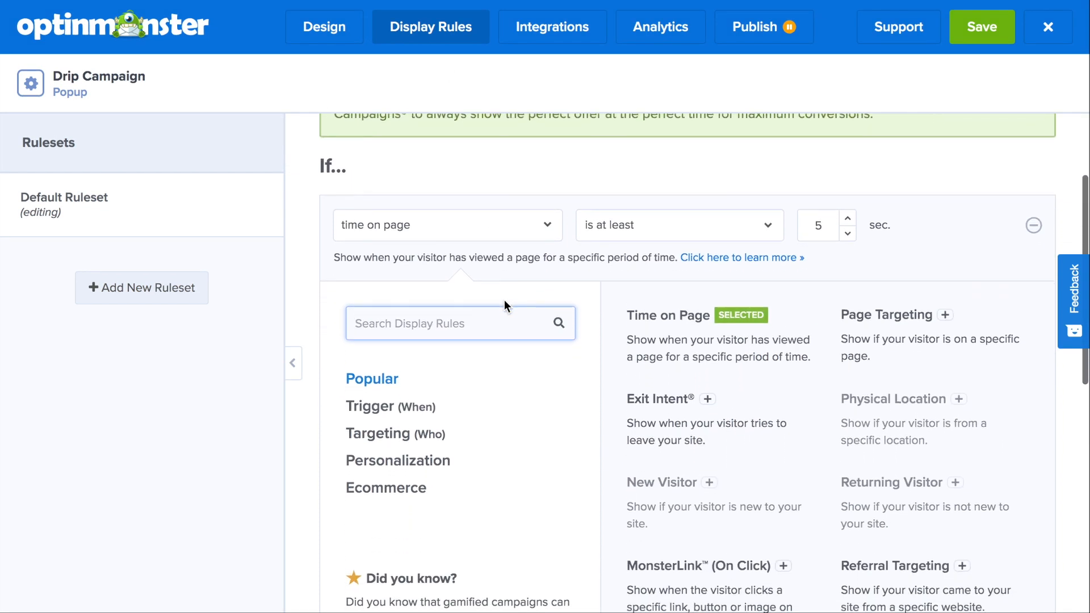
scroll(504, 300, down, 1)
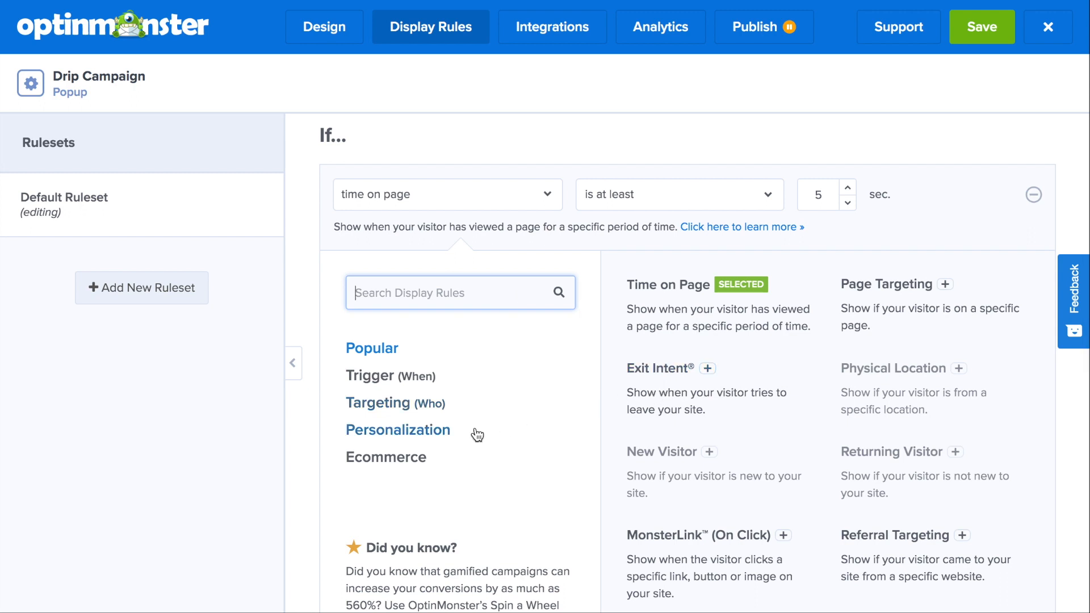
click(413, 463)
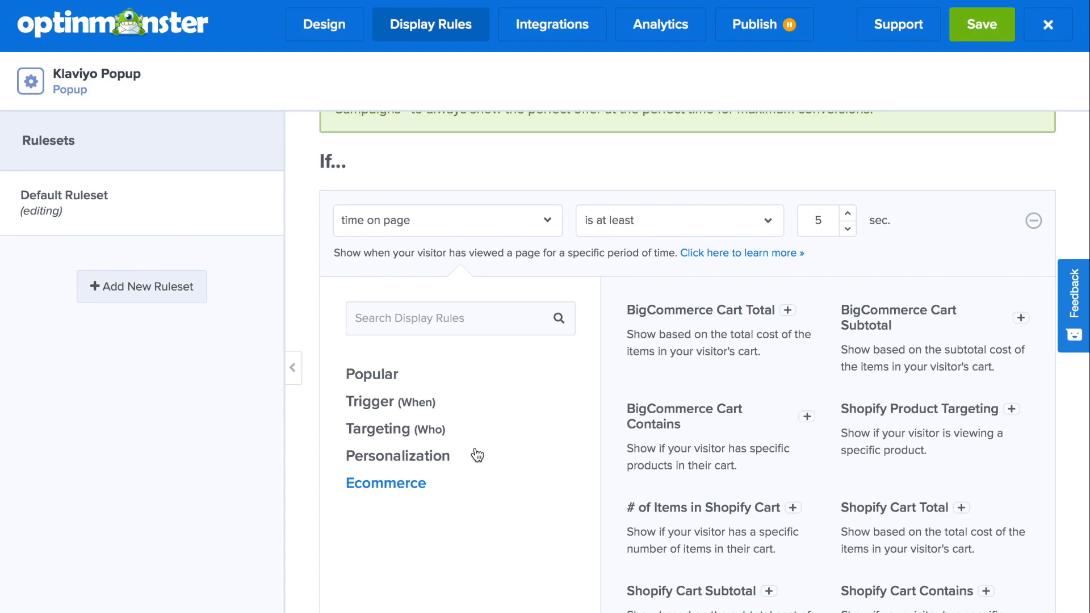
scroll(570, 413, down, 2)
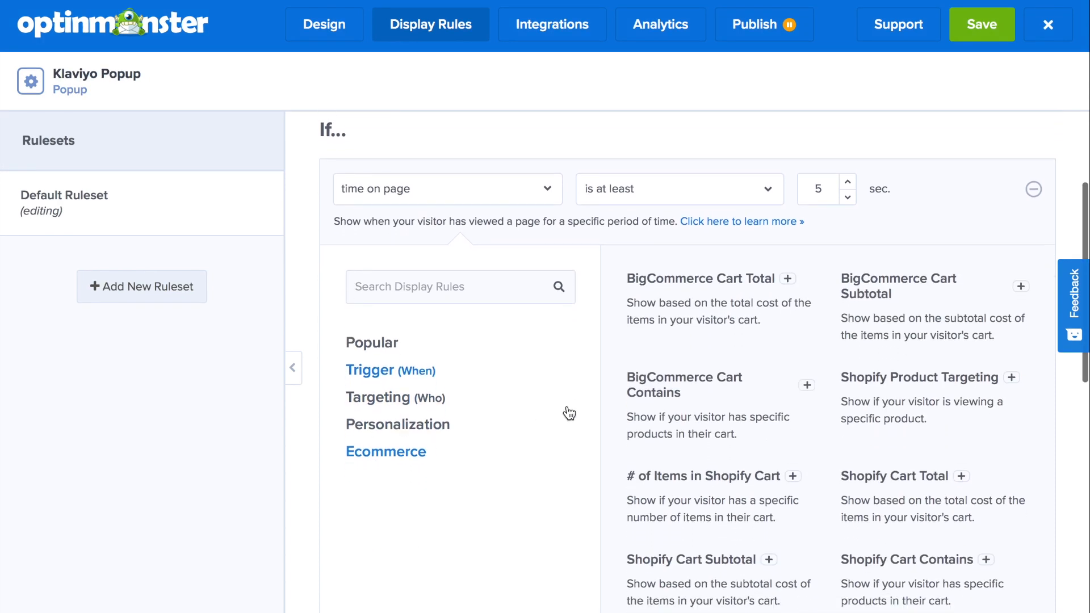
scroll(569, 414, down, 1)
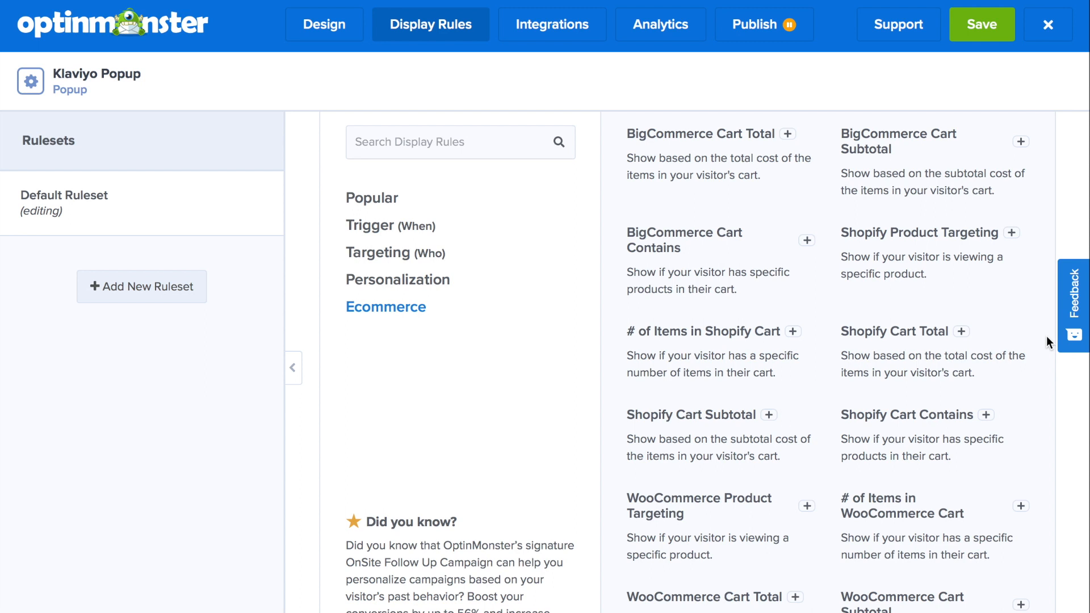
scroll(1047, 339, down, 2)
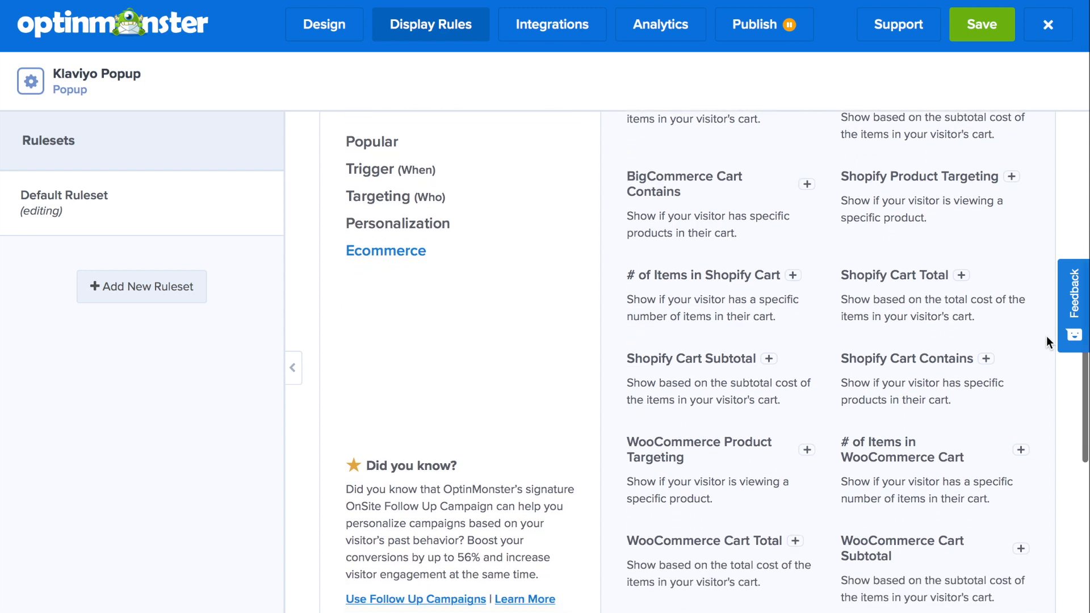
scroll(1047, 338, down, 1)
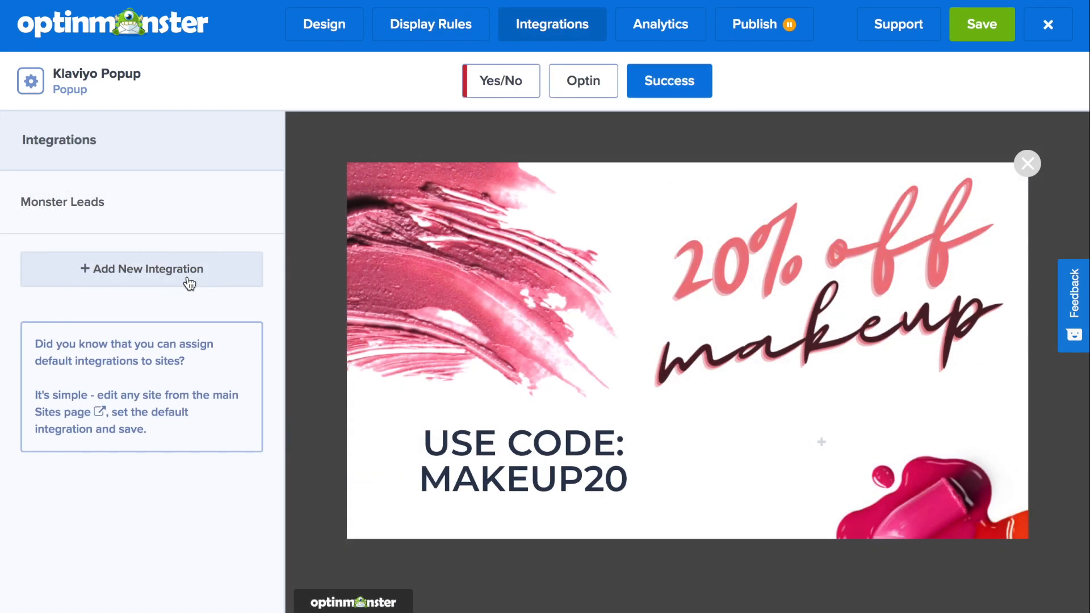
- Add a new integration with Klaviyo as the email provider and choose to add a new account
click(188, 278)
click(178, 235)
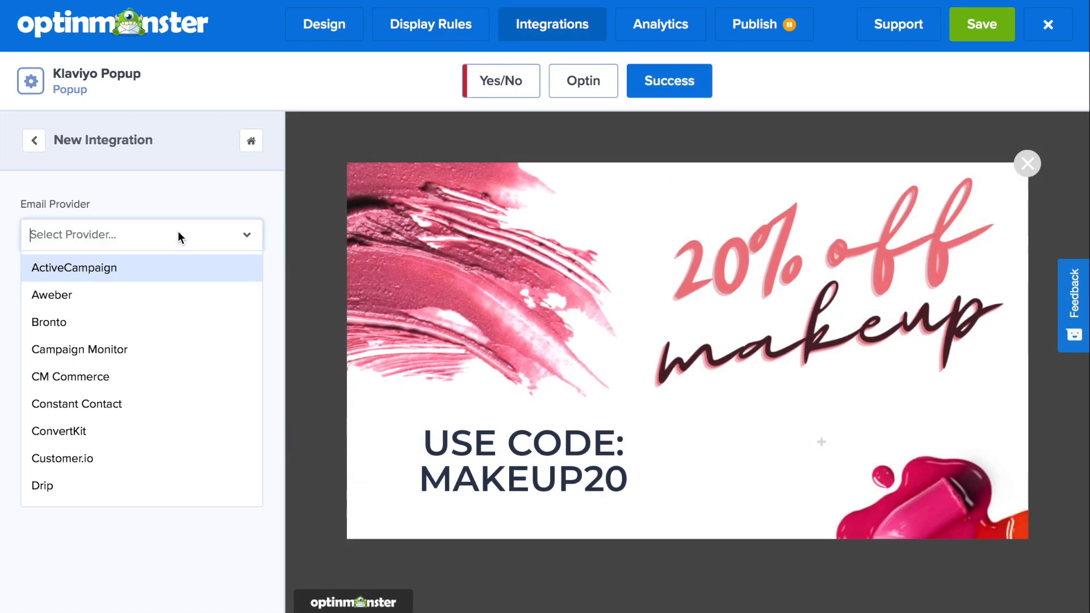
text(Klavi)
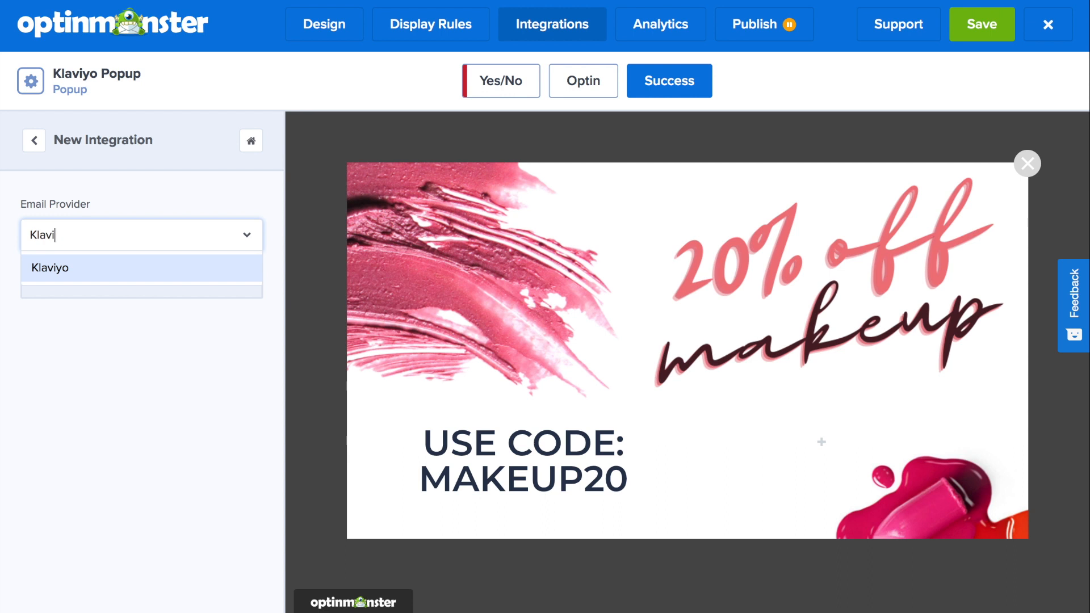
click(138, 268)
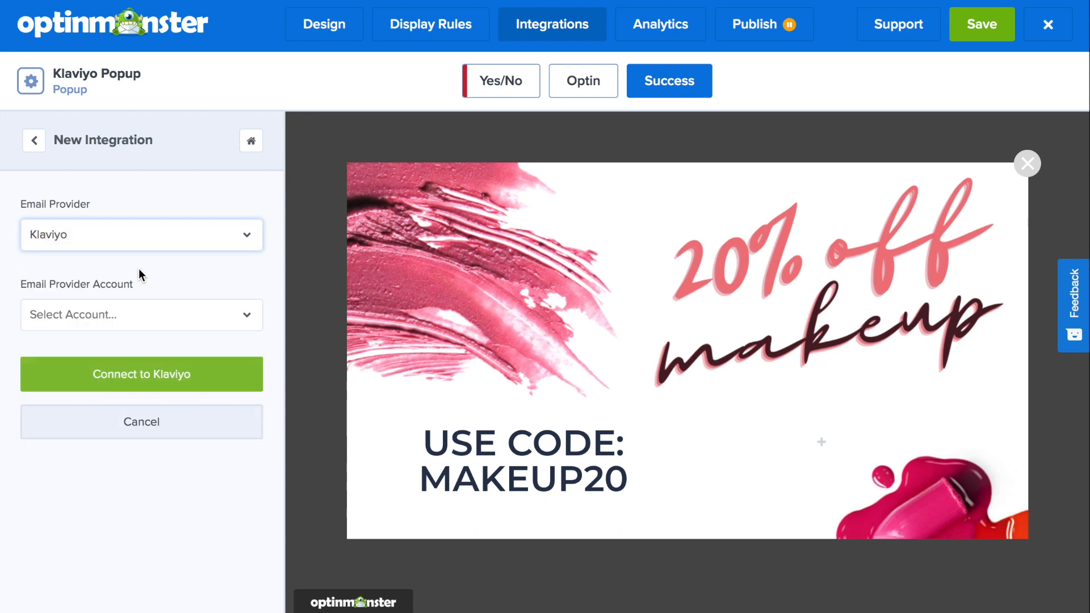
click(124, 323)
click(113, 348)
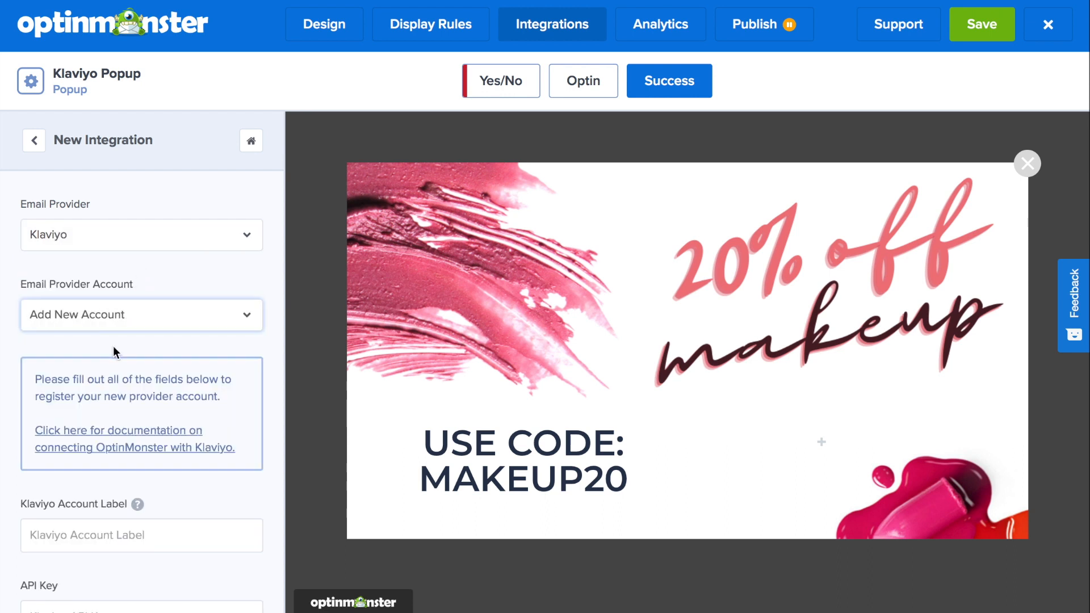
- Label the new Klaviyo account "Klaviyo with OptinMonster"
scroll(115, 345, down, 1)
click(91, 503)
text(K)
text(yo)
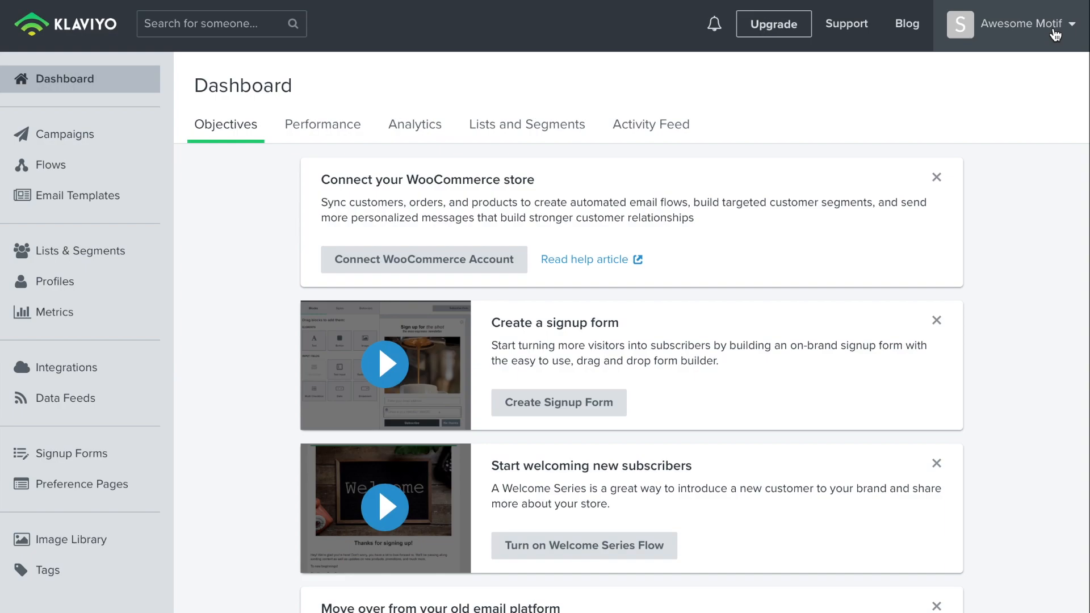
- Switch to Klaviyo, open the account's API Keys settings and create a private API key
click(1055, 35)
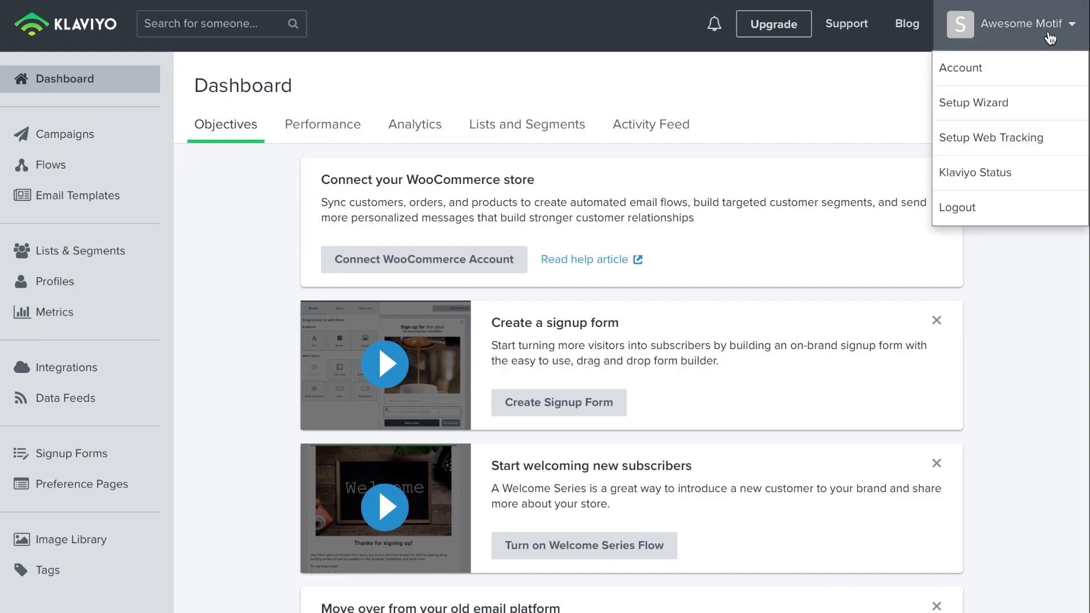
click(974, 69)
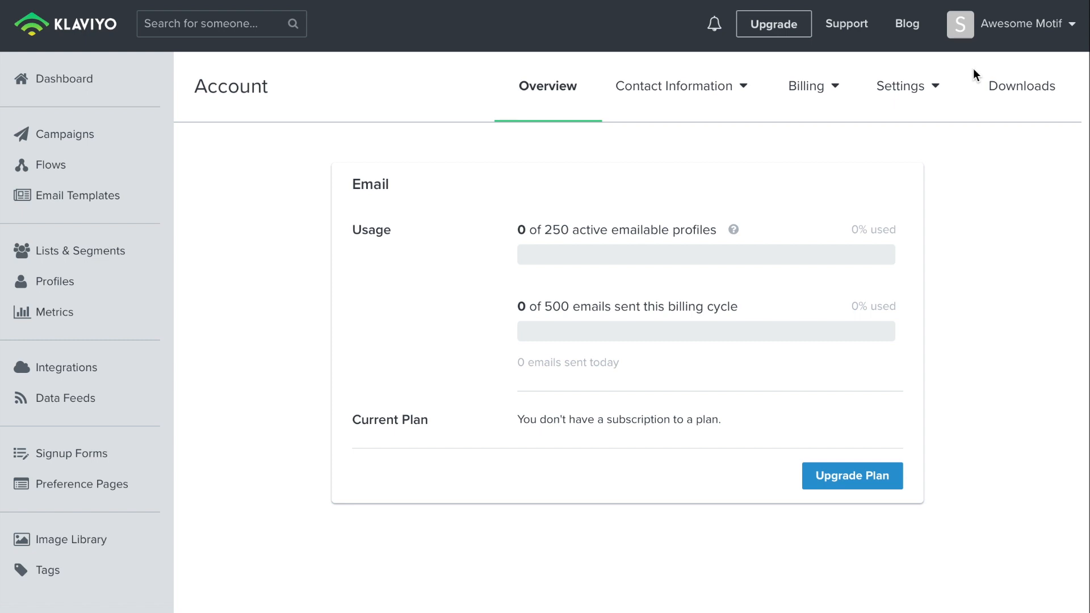
click(927, 108)
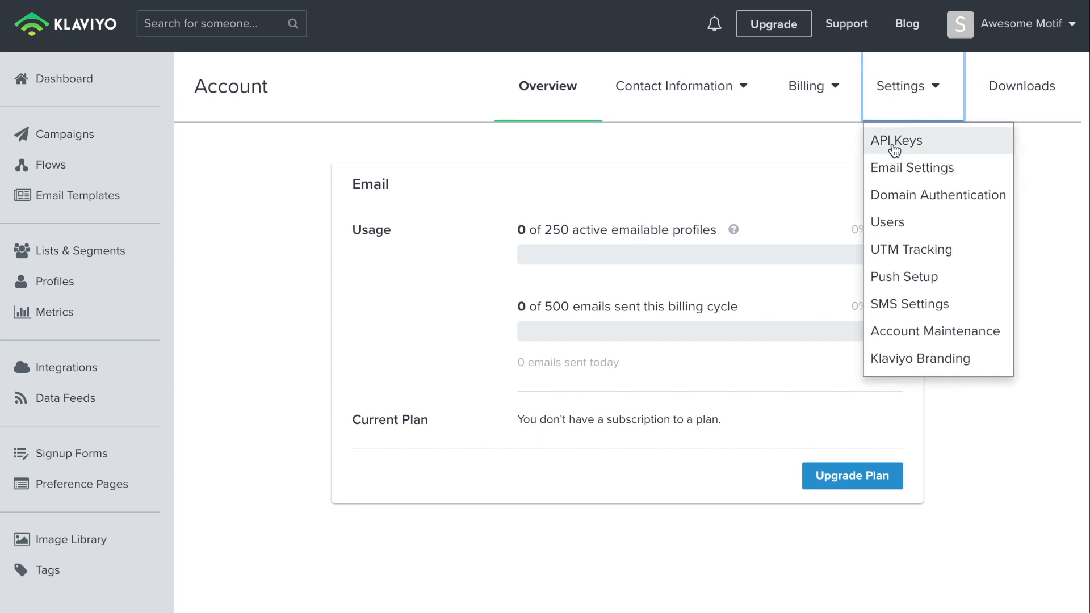
click(890, 149)
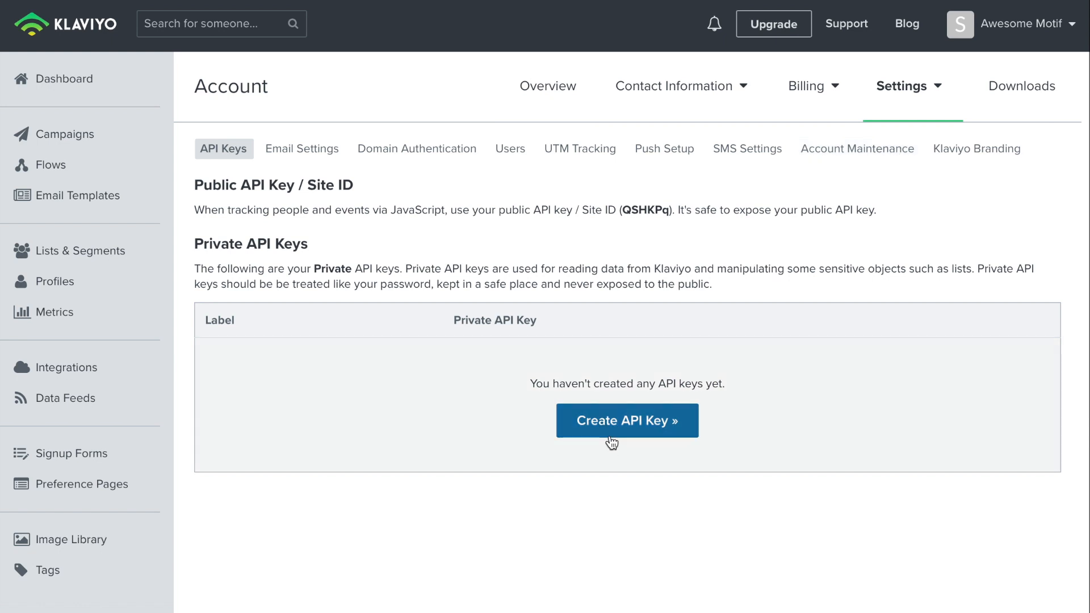
click(611, 440)
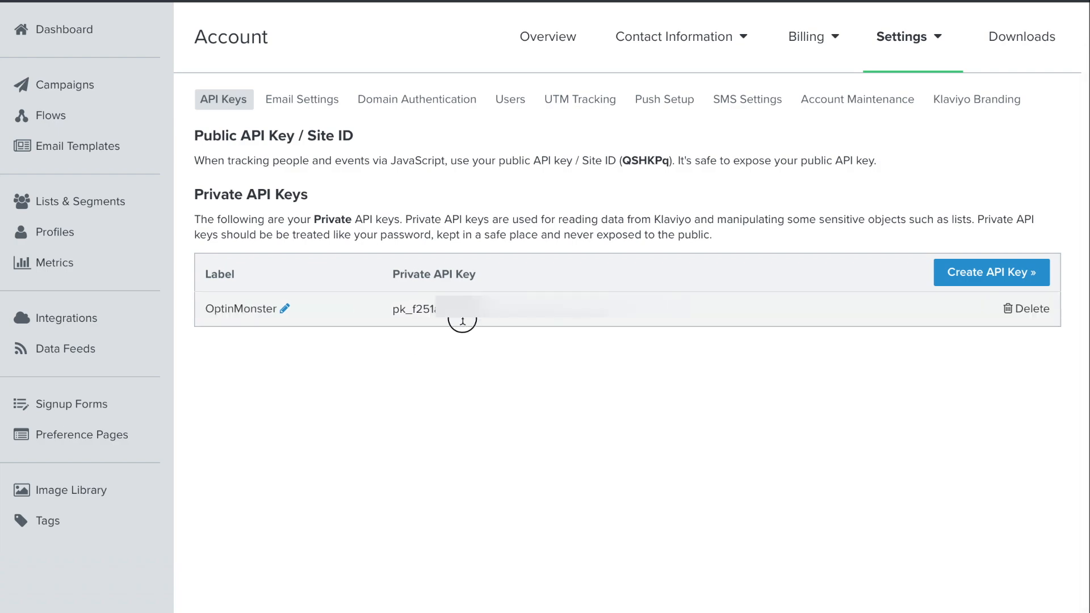
- Copy the private API key, paste it into the integration's API Key field and connect the account
drag(462, 318, 394, 315)
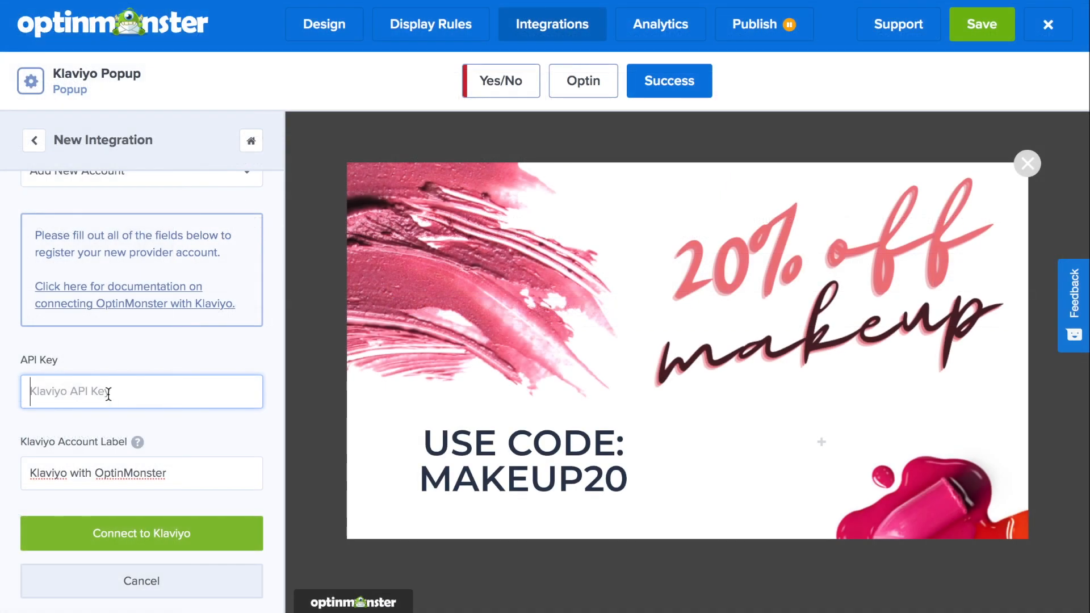
key(ctrl+v)
click(122, 538)
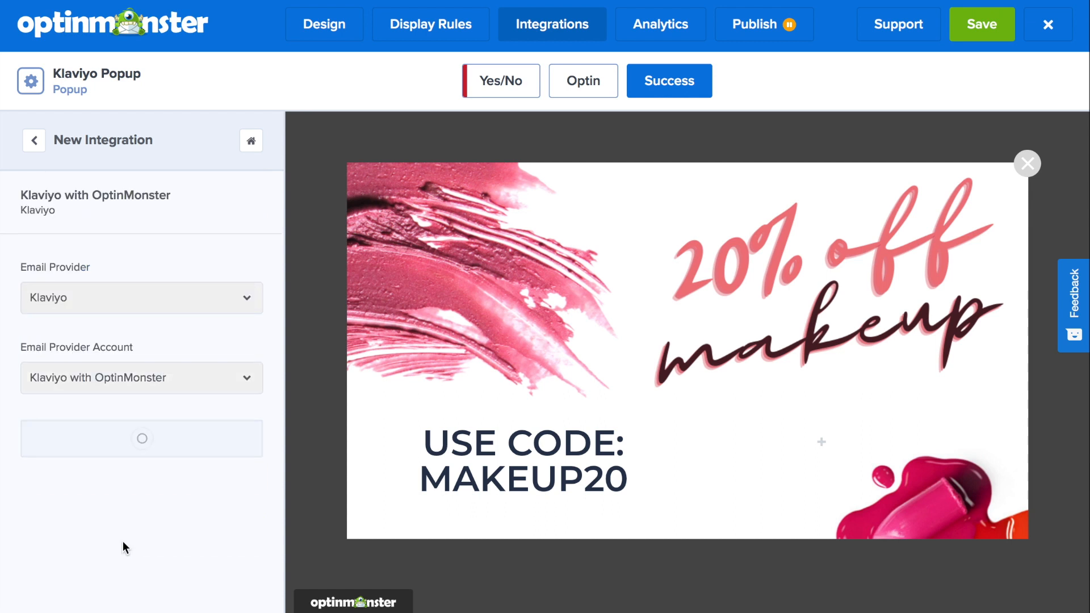
- Choose the OptinMonster Leads list for the integration and save the campaign
click(131, 459)
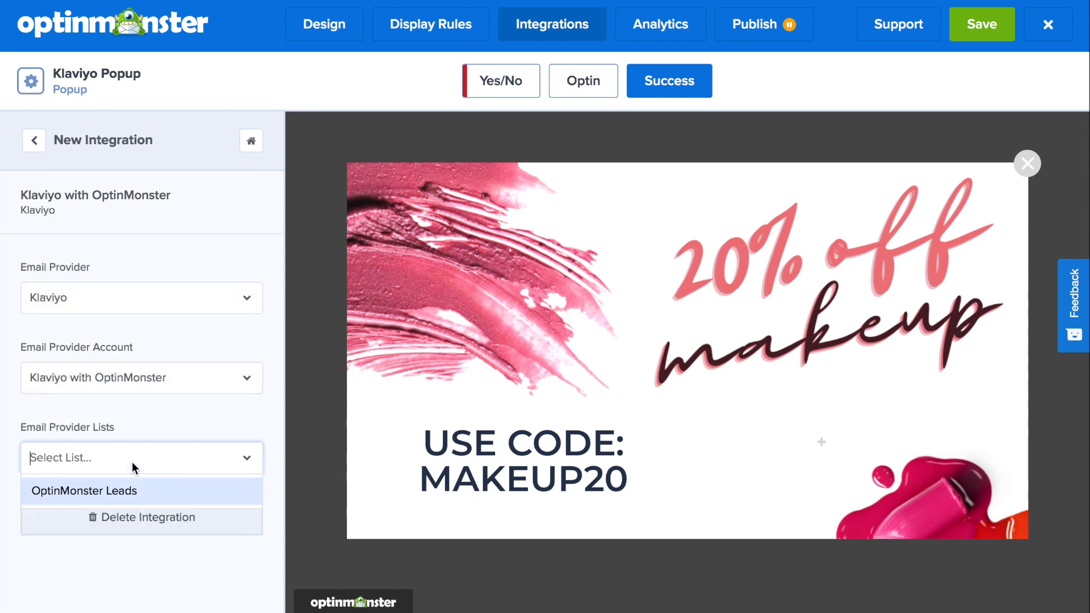
click(132, 490)
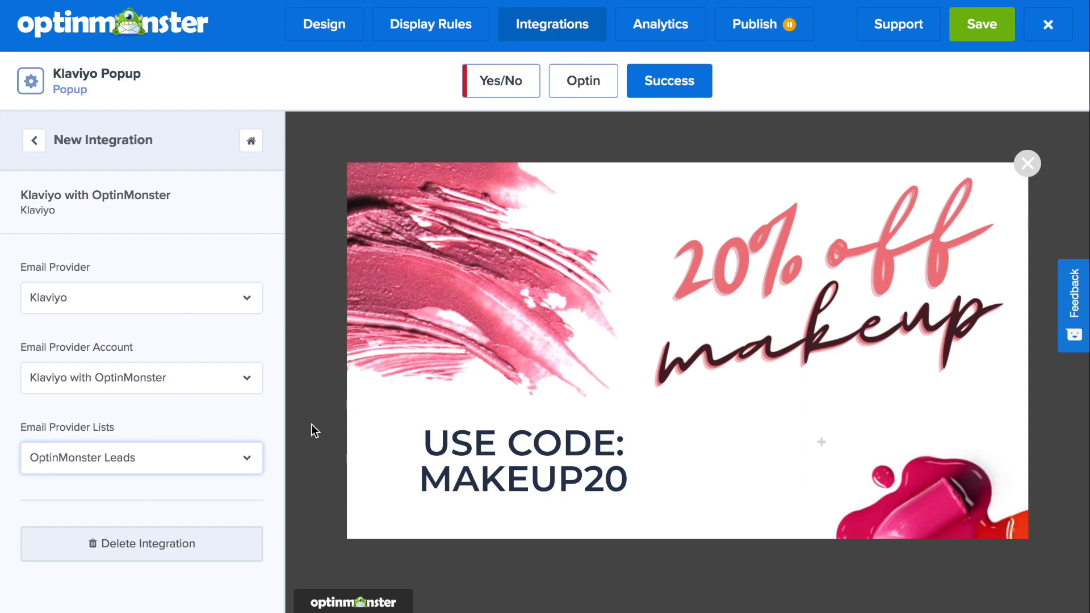
click(999, 30)
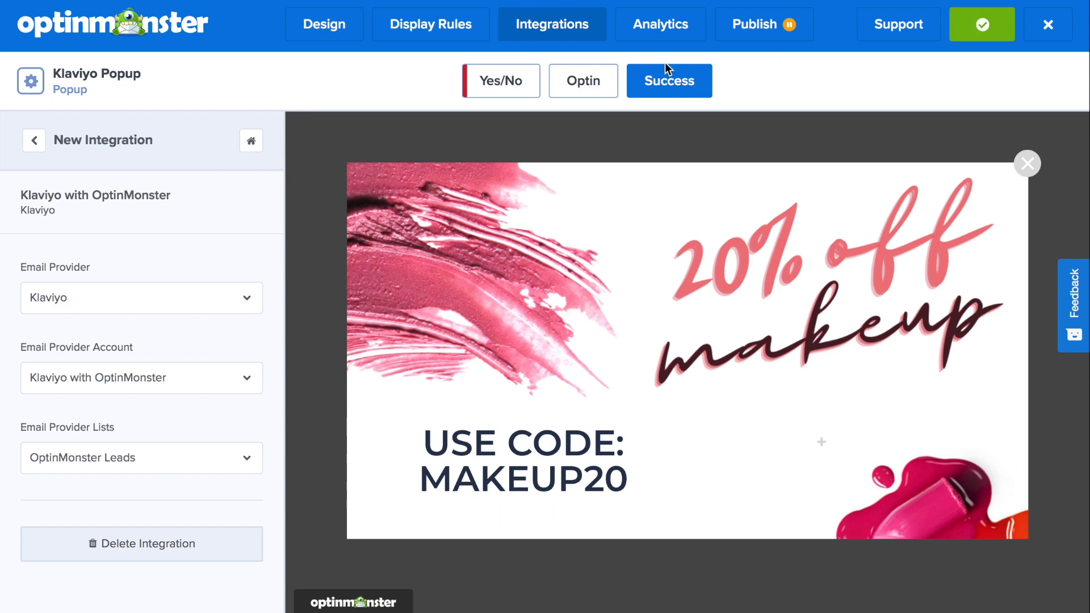
- Switch the campaign status to live in the publish options and save
click(667, 29)
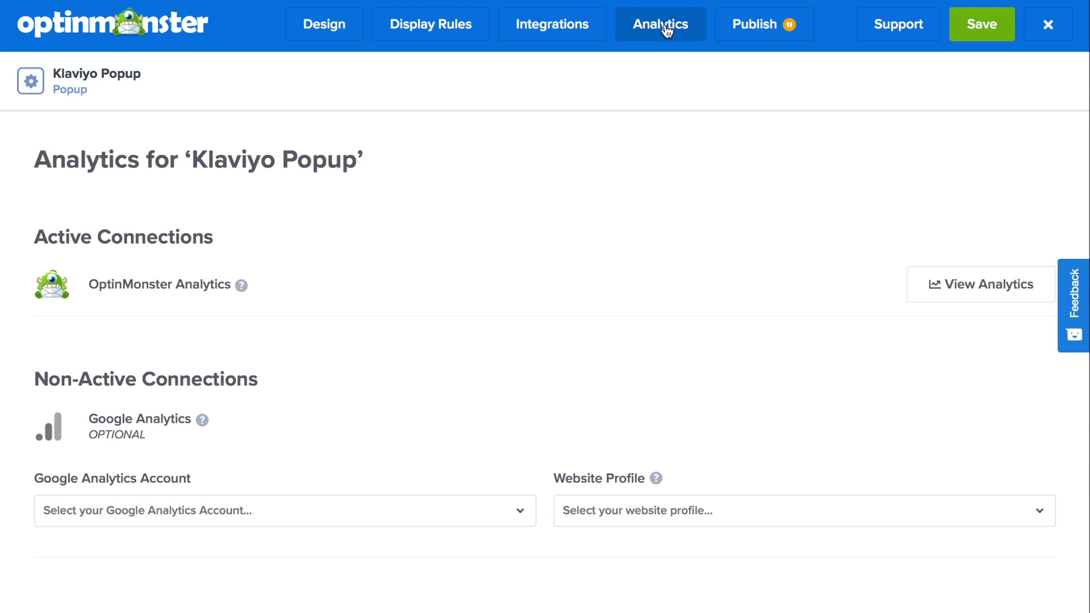
click(755, 24)
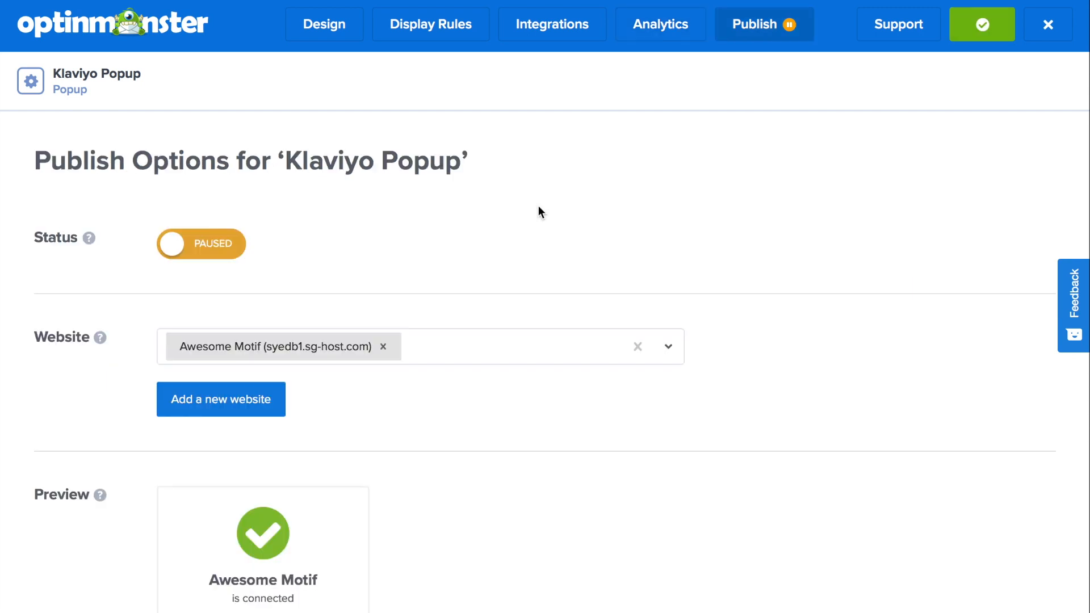
click(230, 254)
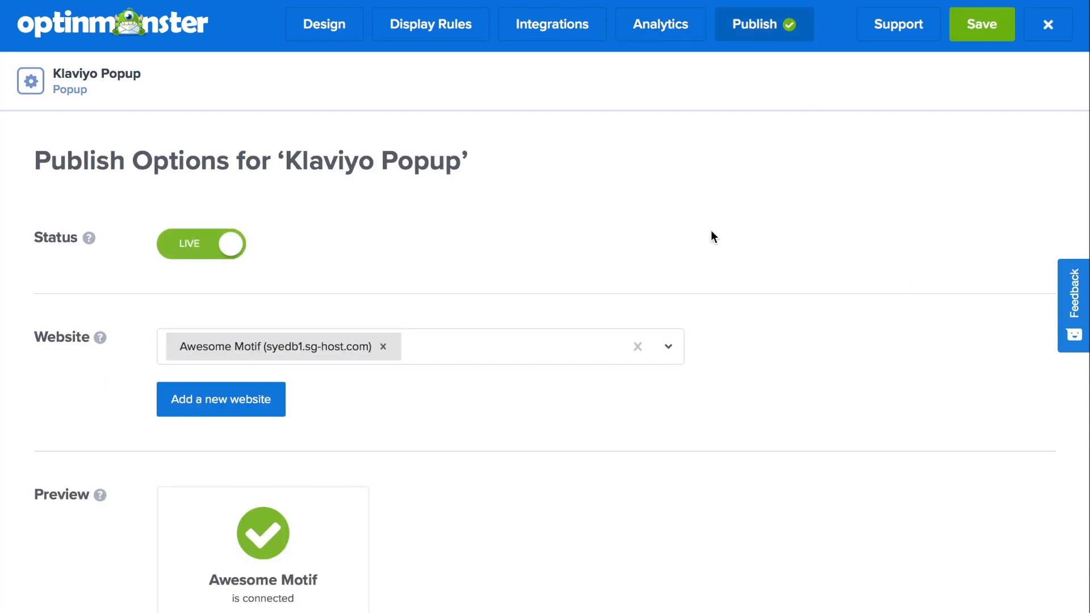
click(976, 36)
- Preview the campaign on the website and enter a test name in the popup's name field
scroll(865, 162, down, 7)
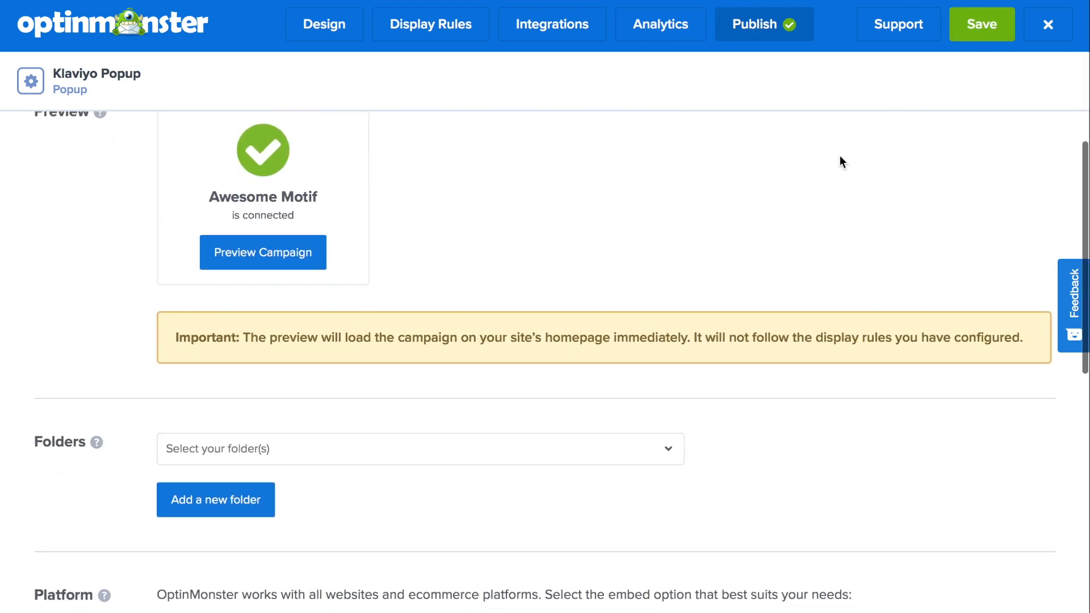
click(297, 253)
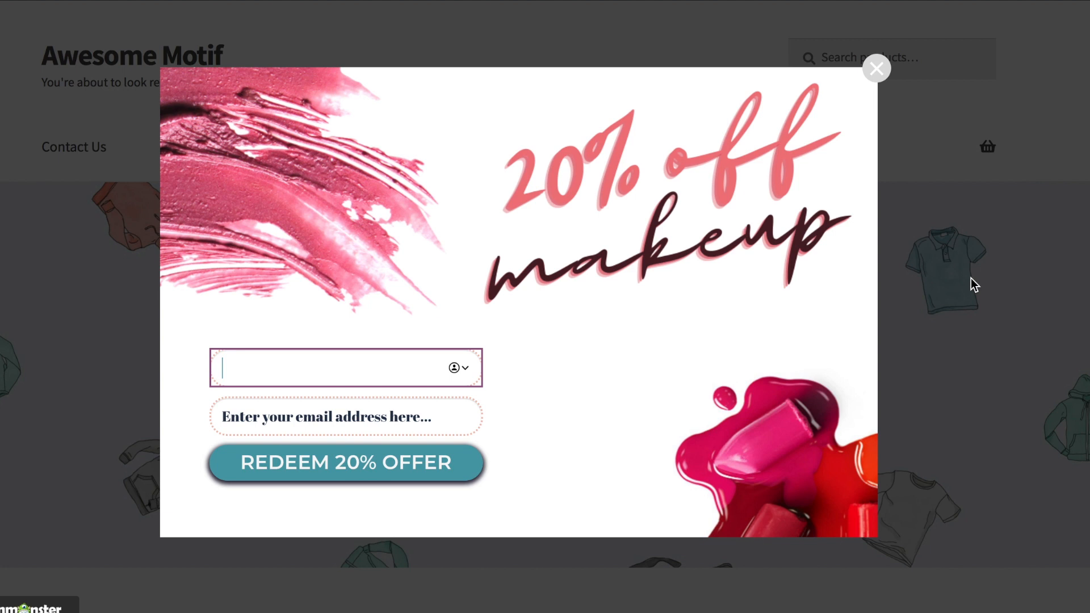
text(Sar)
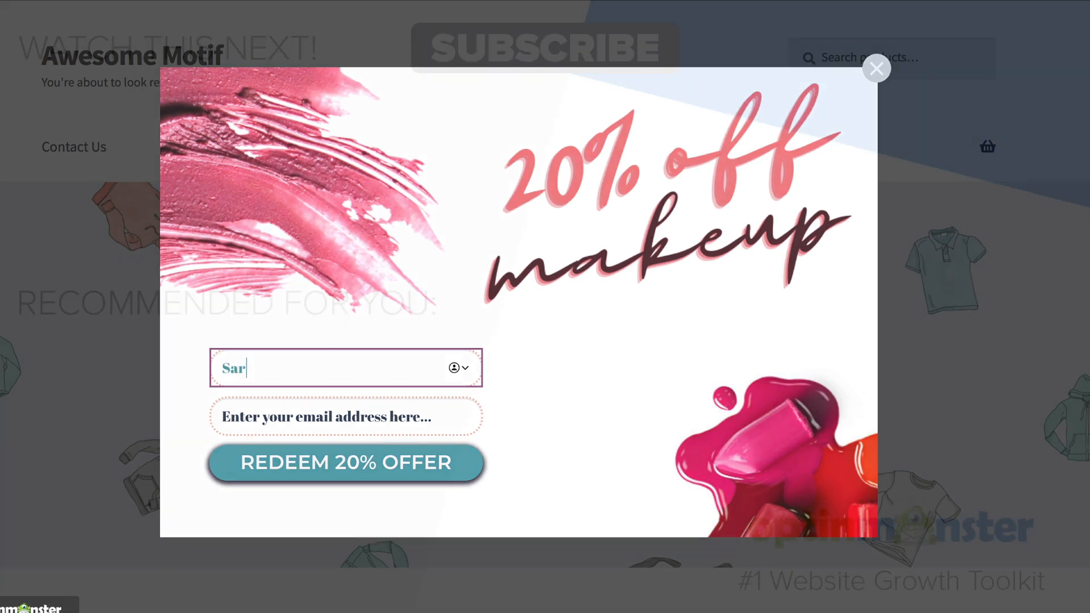
text(ah)
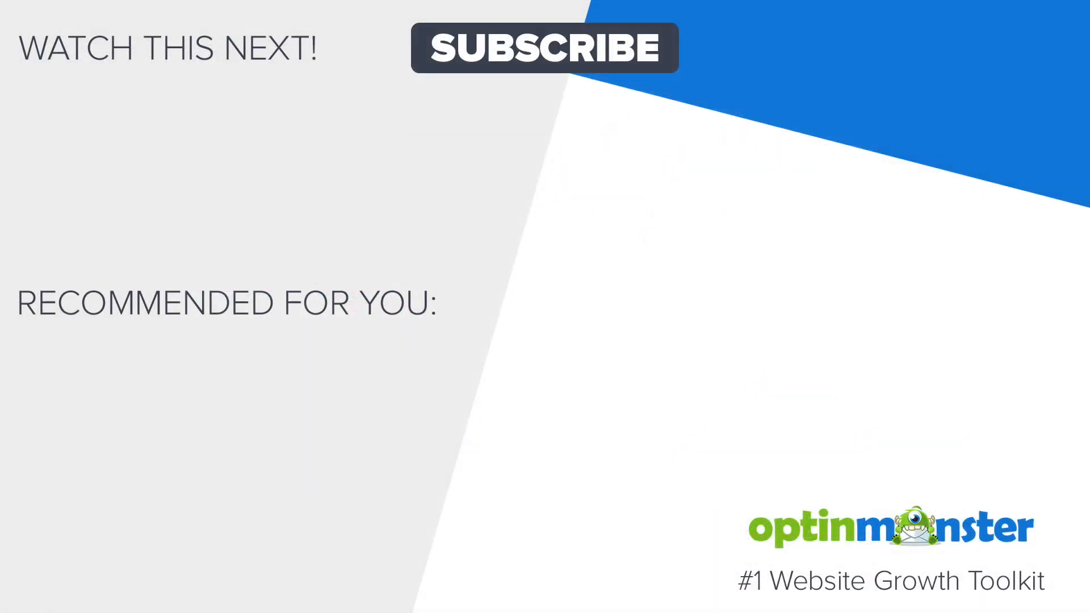